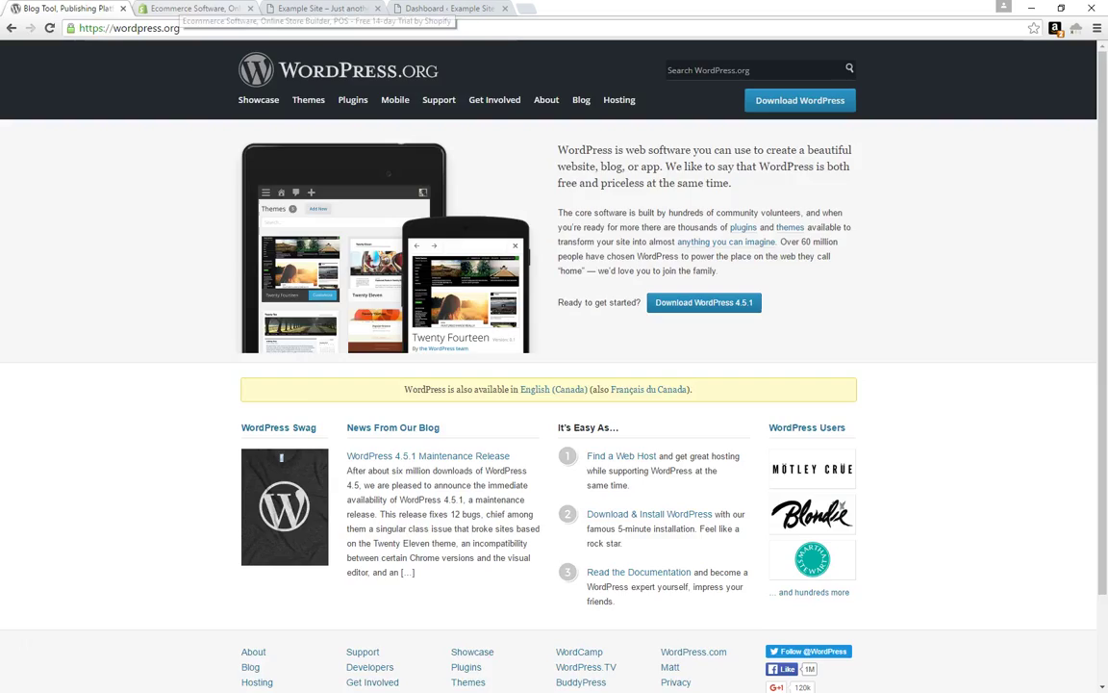
- Switch to the Shopify 'Ecommerce Software' browser tab showing shopify.ca
left_click(182, 10)
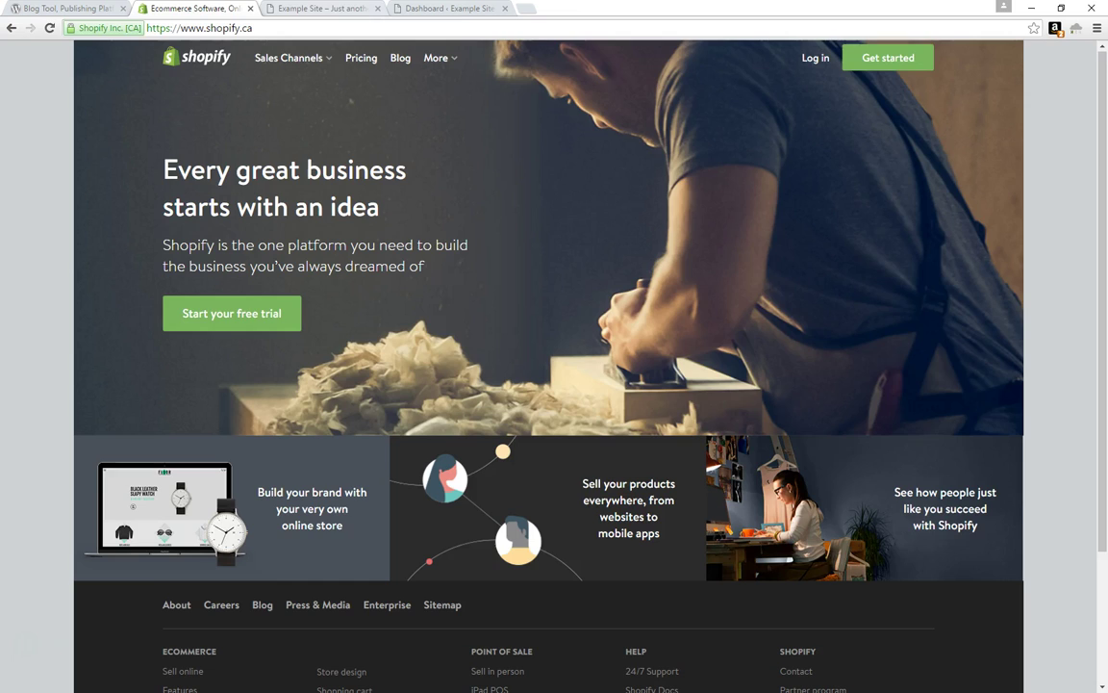
- Switch to the 'Example Site – Just another WordPress site' tab showing the local front page
left_click(323, 8)
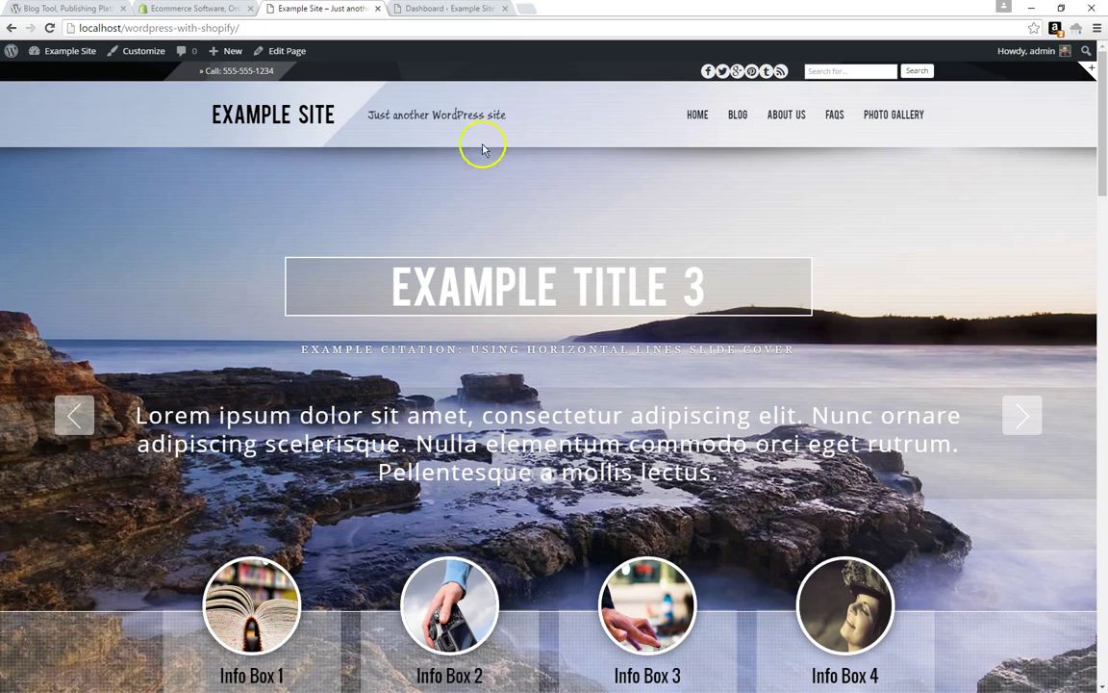
- Search Plugins > Add New for 'Shopify' and install Shopify eCommerce Plugin - Shopping Cart
key("ctrl+Tab")
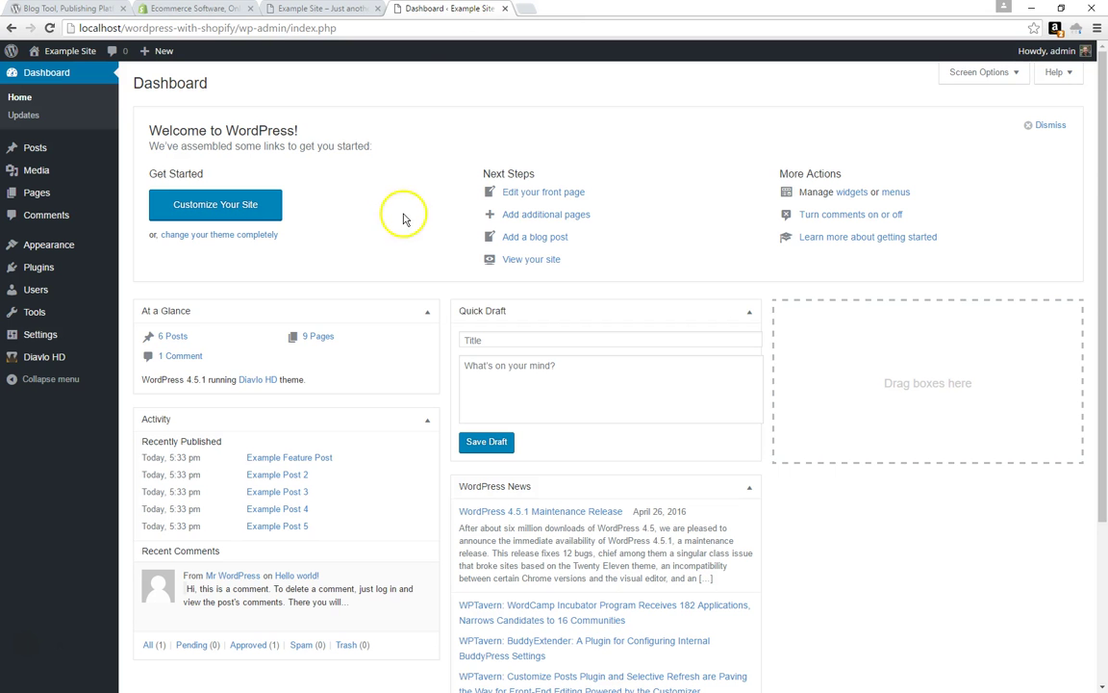
mouse_move(32, 247)
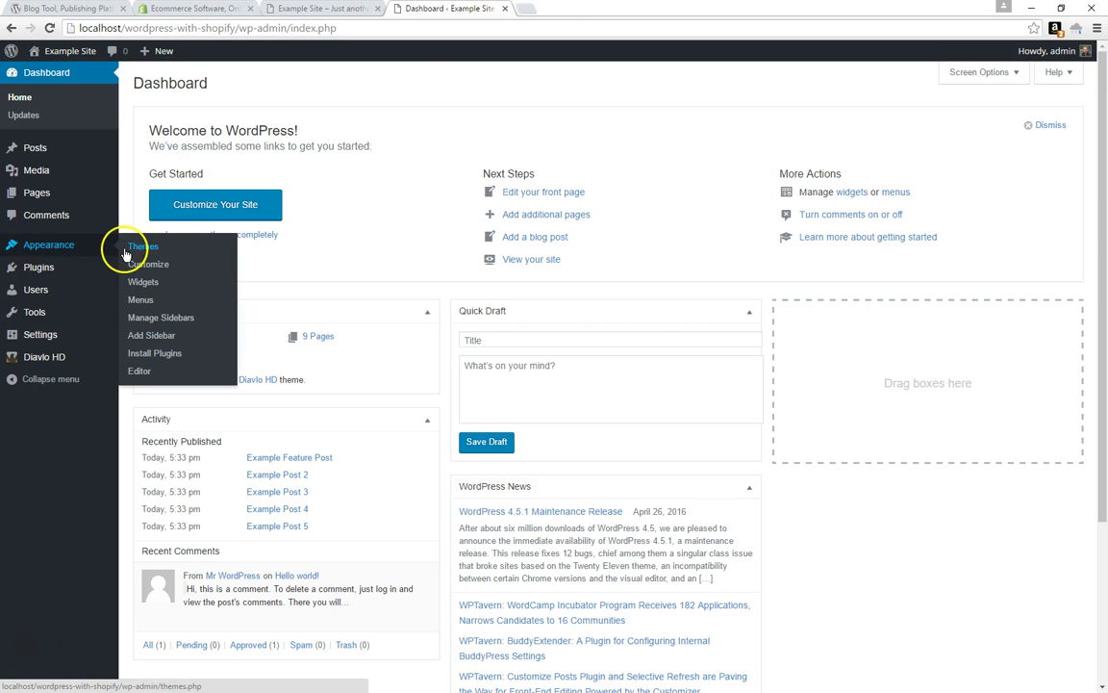
mouse_move(44, 272)
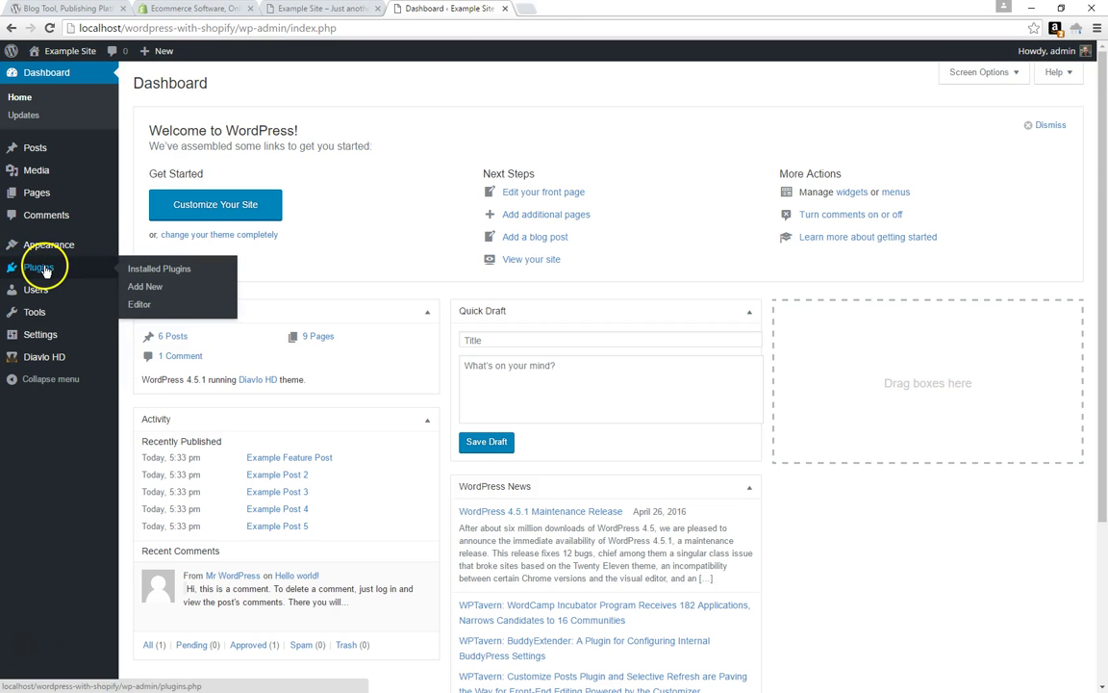
left_click(152, 289)
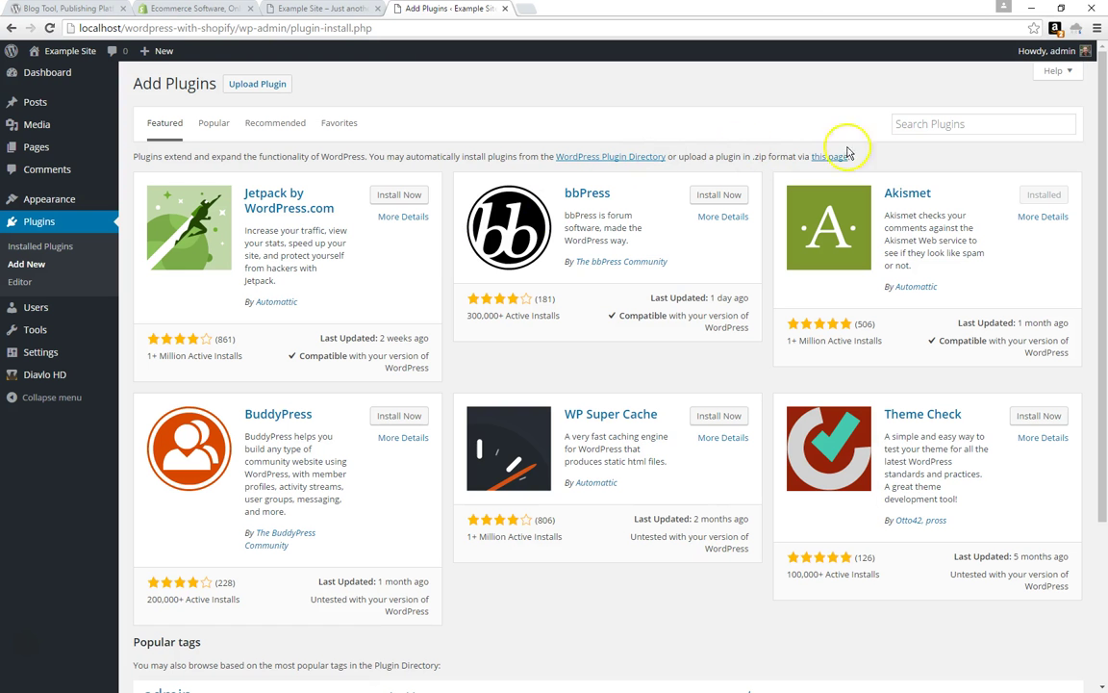
left_click(912, 125)
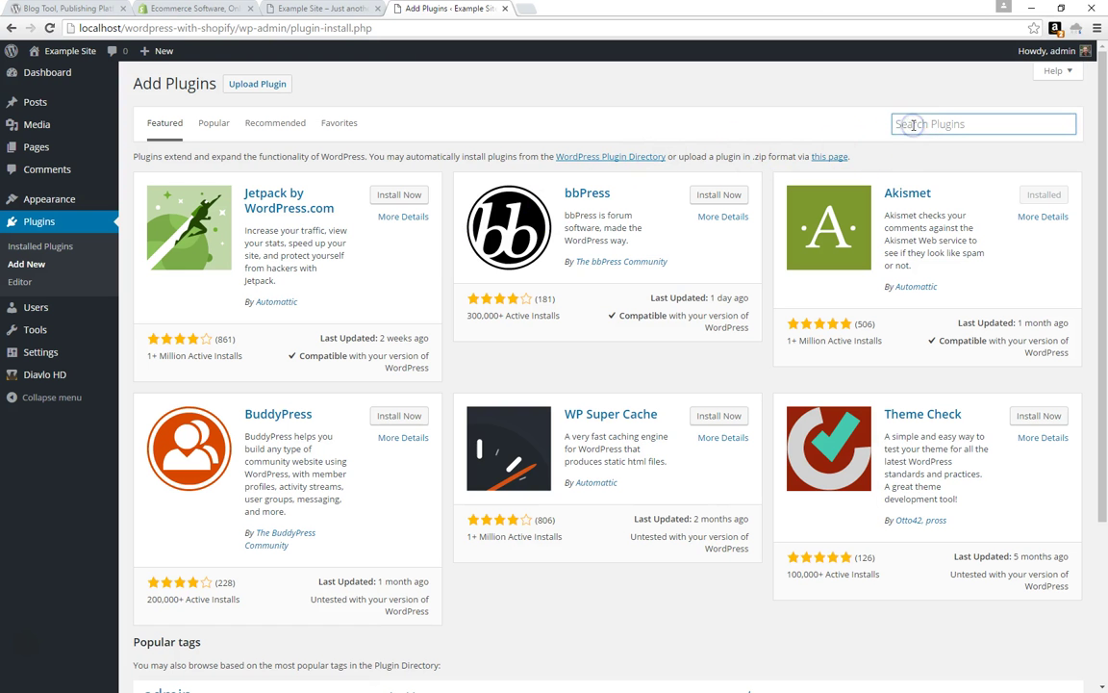
type("Shopify")
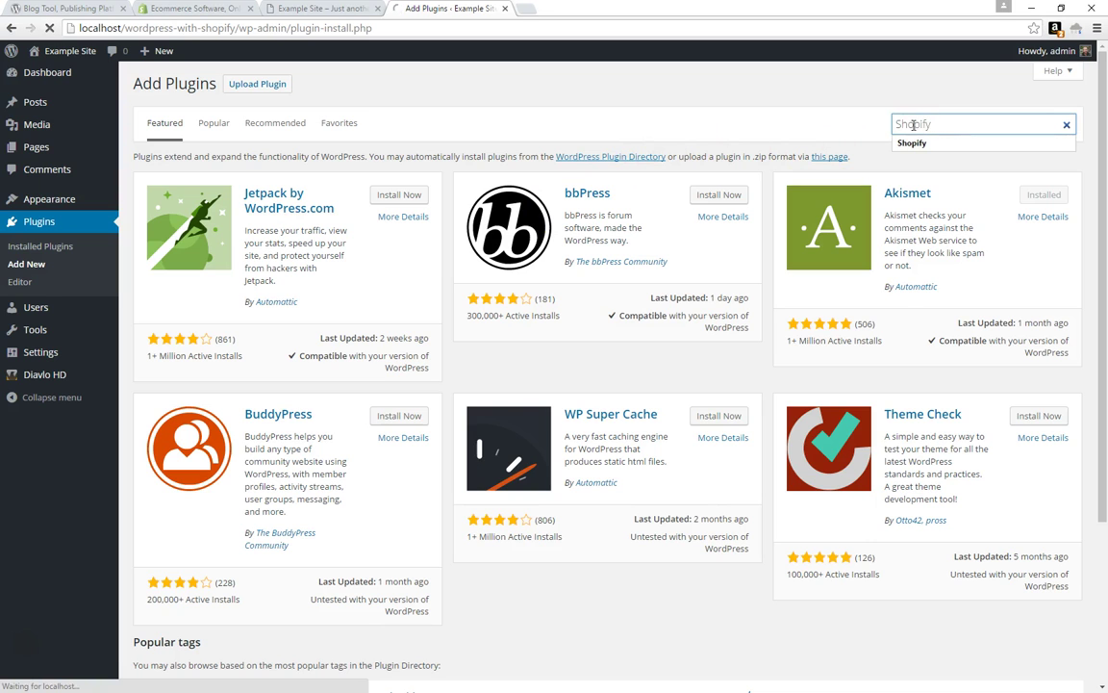
key("Return")
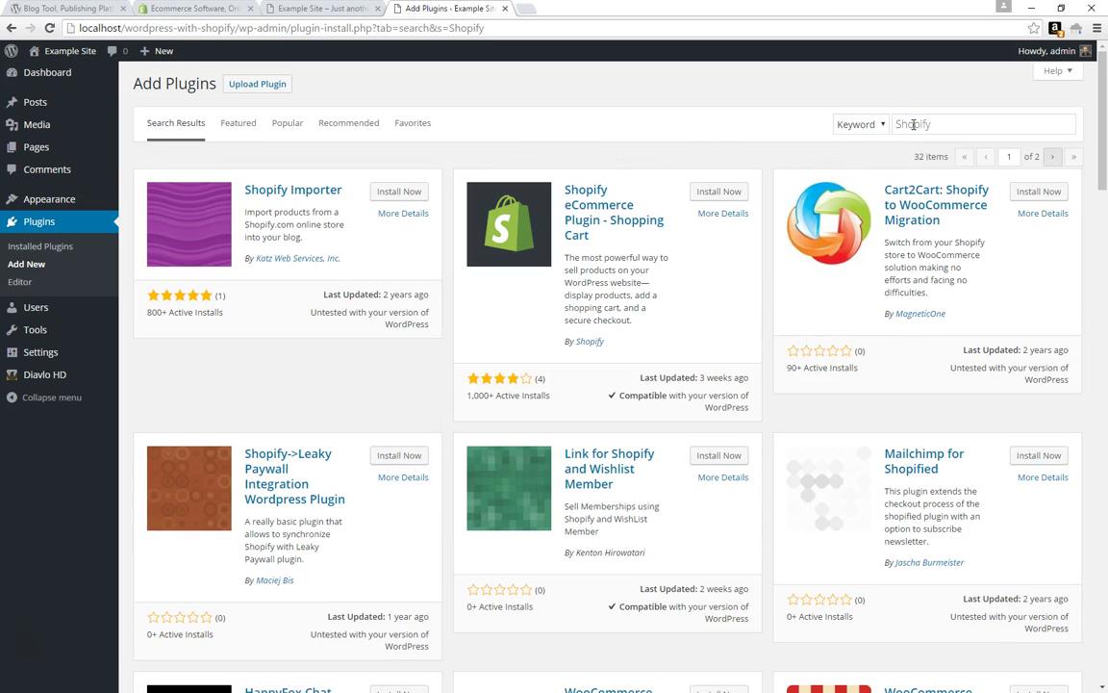
left_click(708, 194)
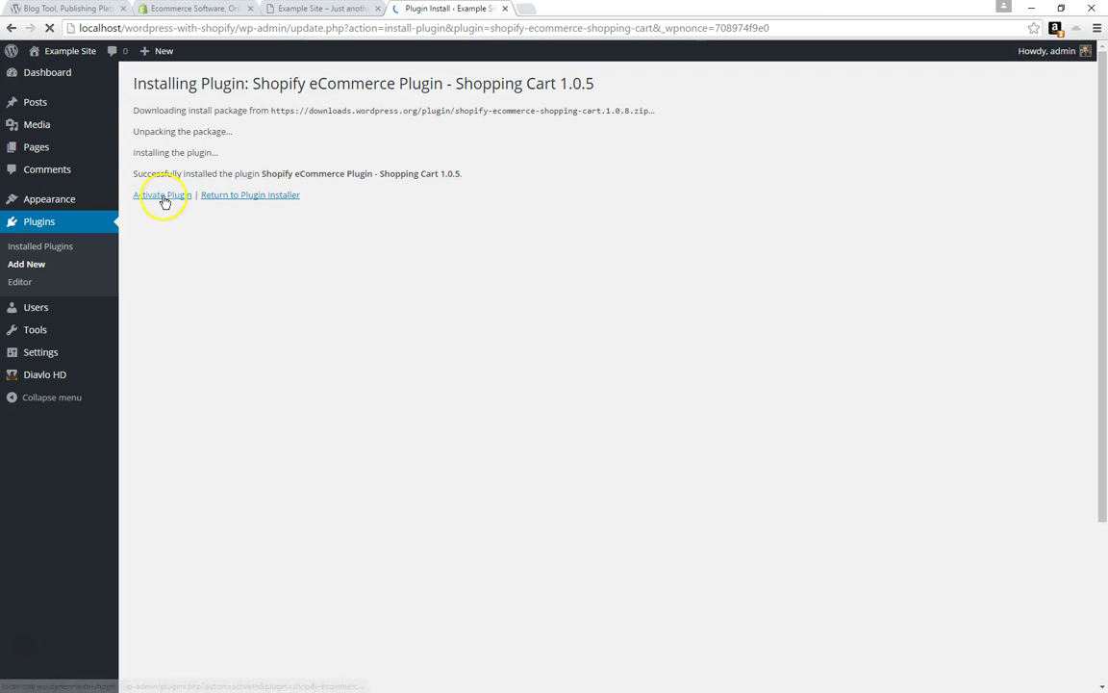
- Activate the Shopify eCommerce plugin and go to its Shopify settings page
left_click(162, 196)
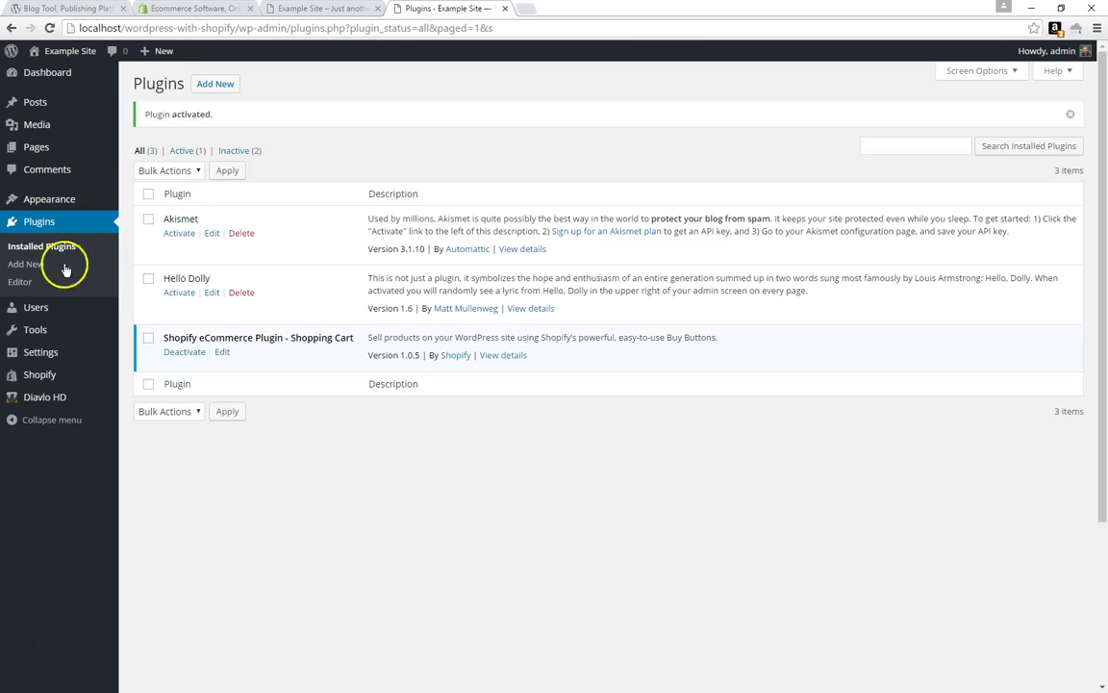
left_click(34, 377)
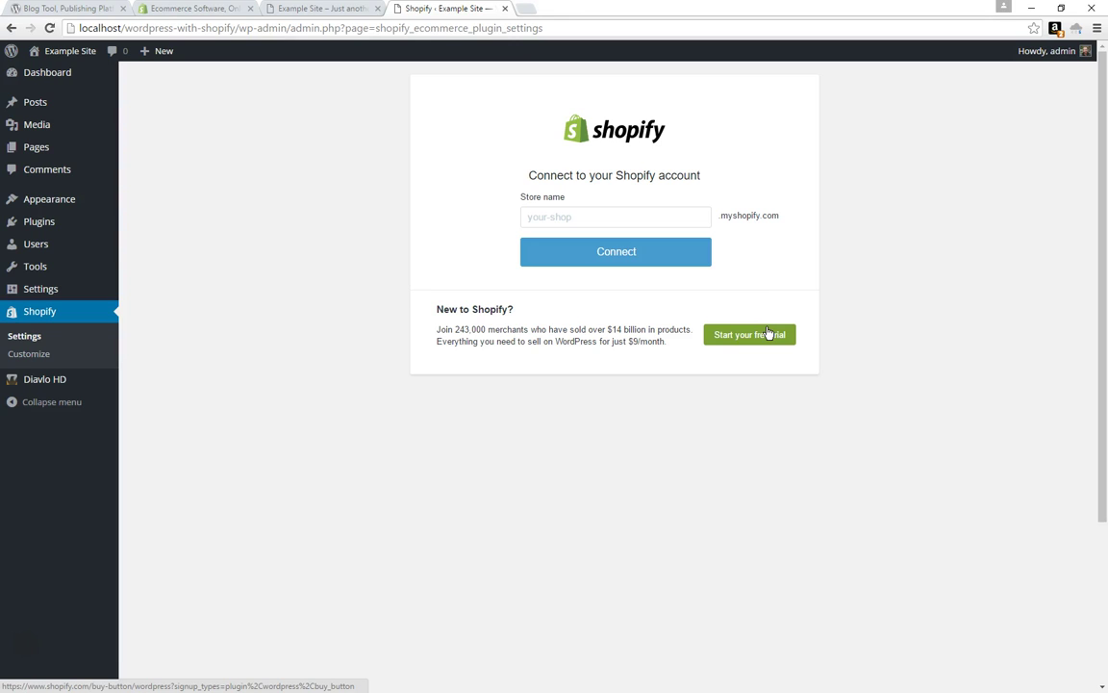
- Enter the Shopify shop name in the Store name field to link the store
left_click(685, 215)
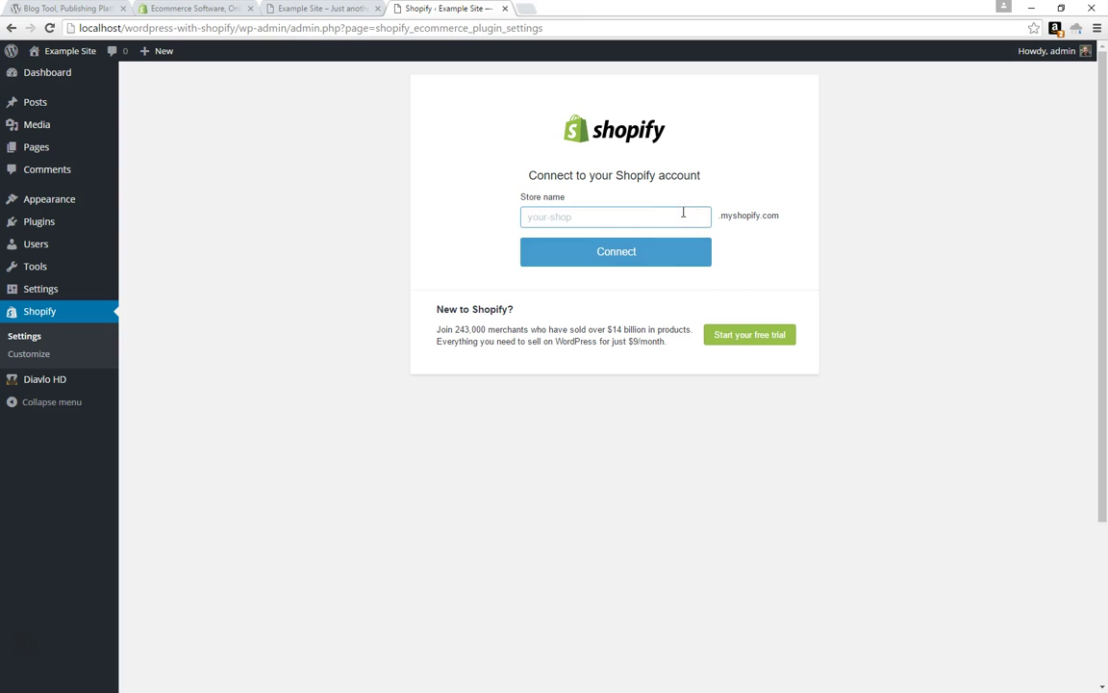
type("magnus-10")
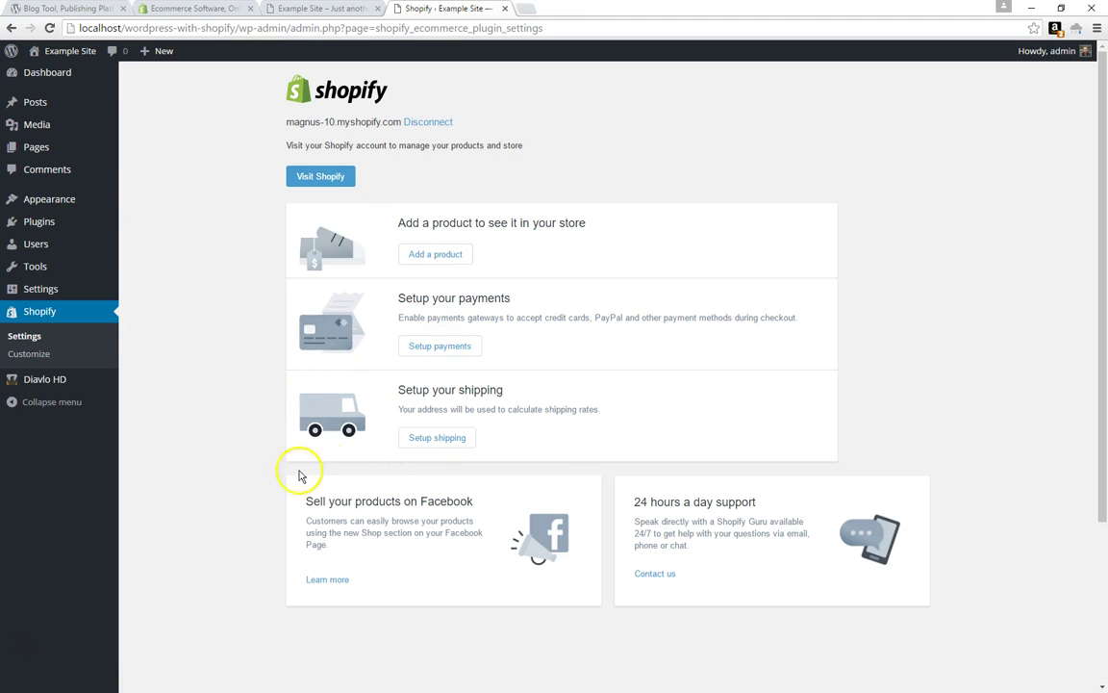
- Review the Shopify Customize buy-button settings, then start a blank new page
left_click(21, 355)
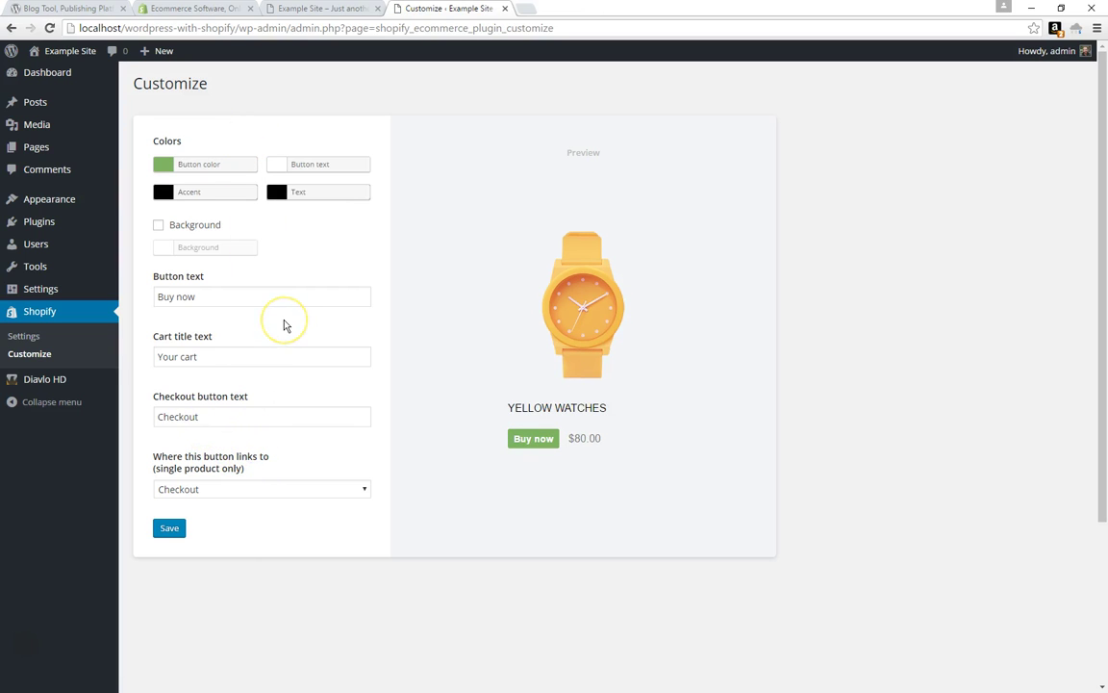
mouse_move(49, 150)
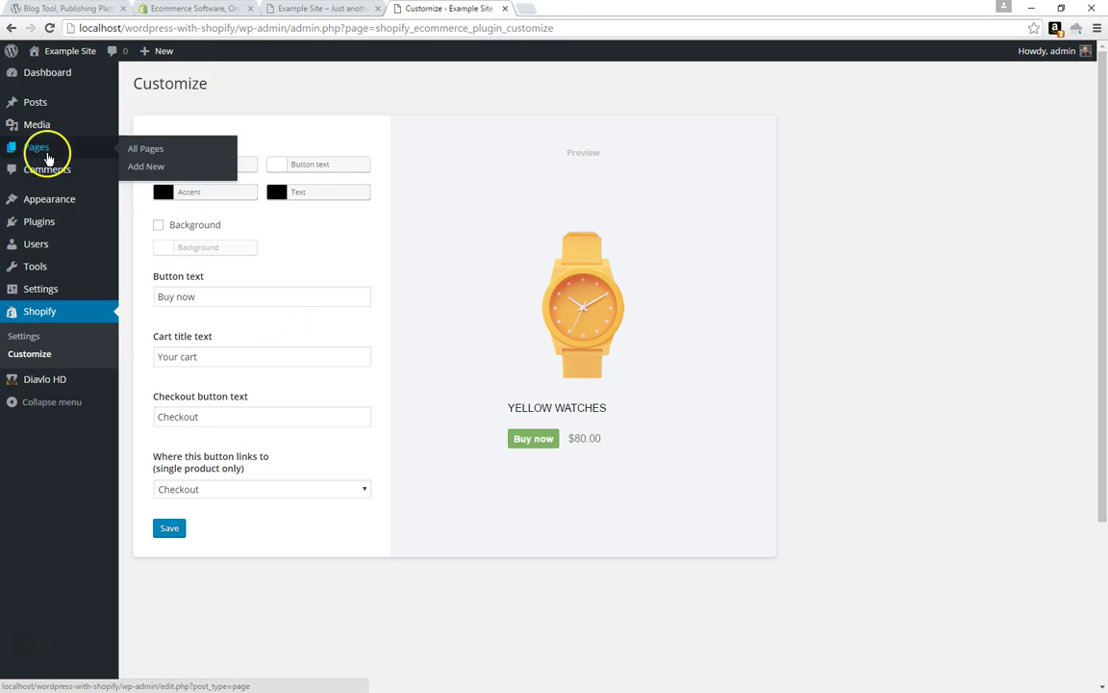
left_click(146, 167)
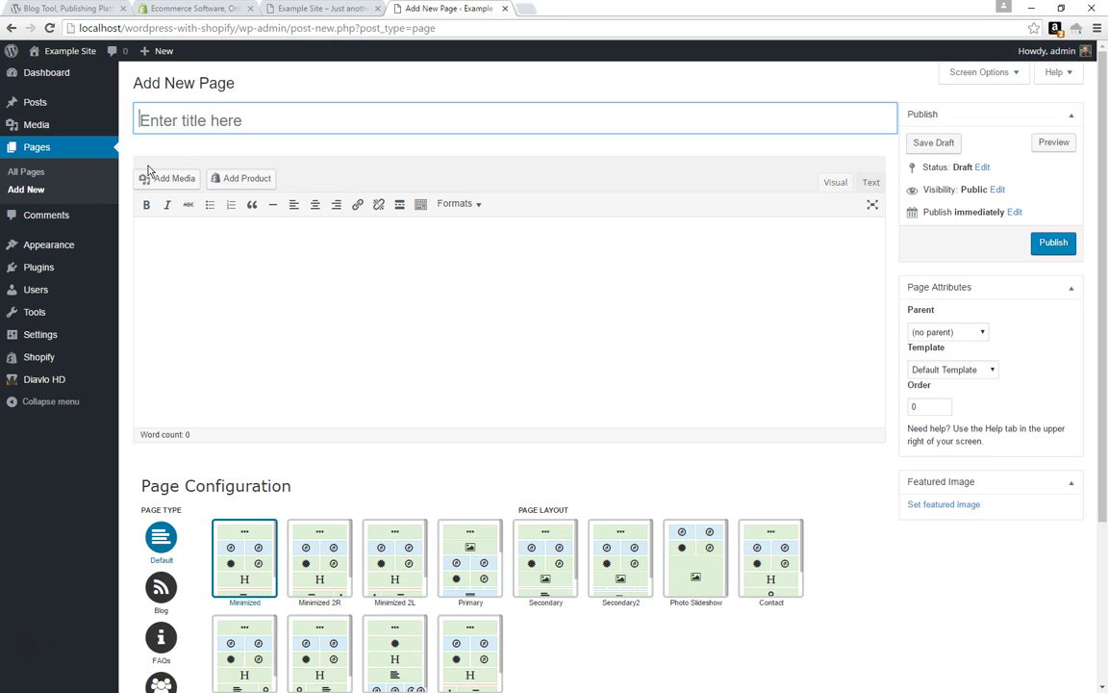
- Insert the Shopify New Arrivals collection shortcode into the new page body
left_click(233, 178)
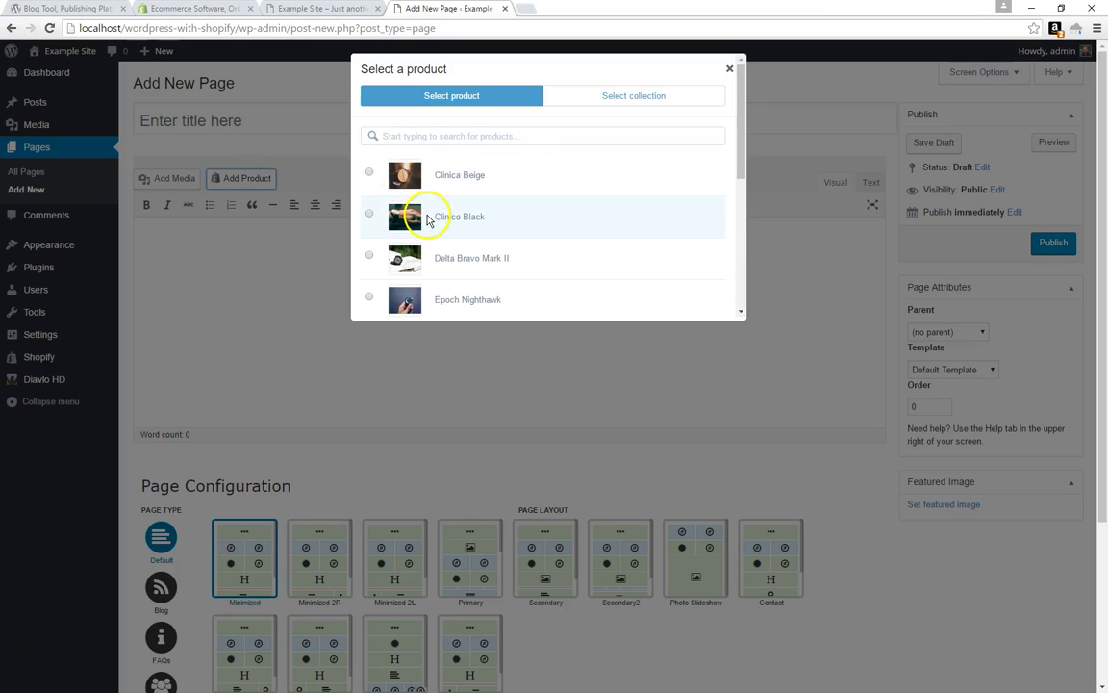
left_click(639, 98)
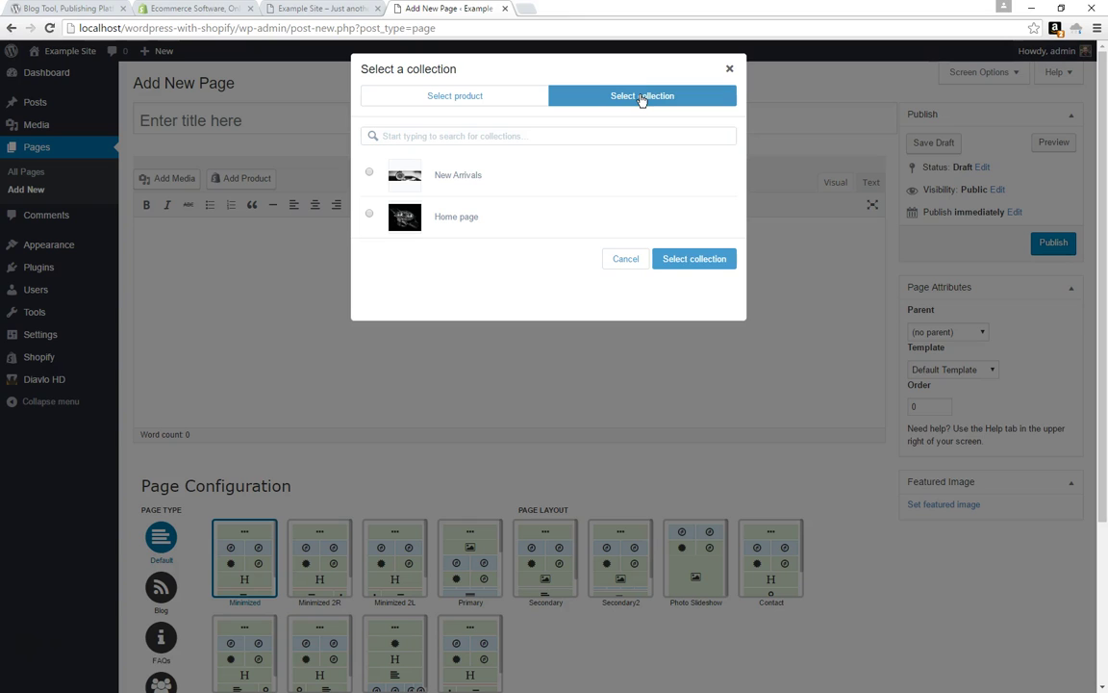
left_click(454, 180)
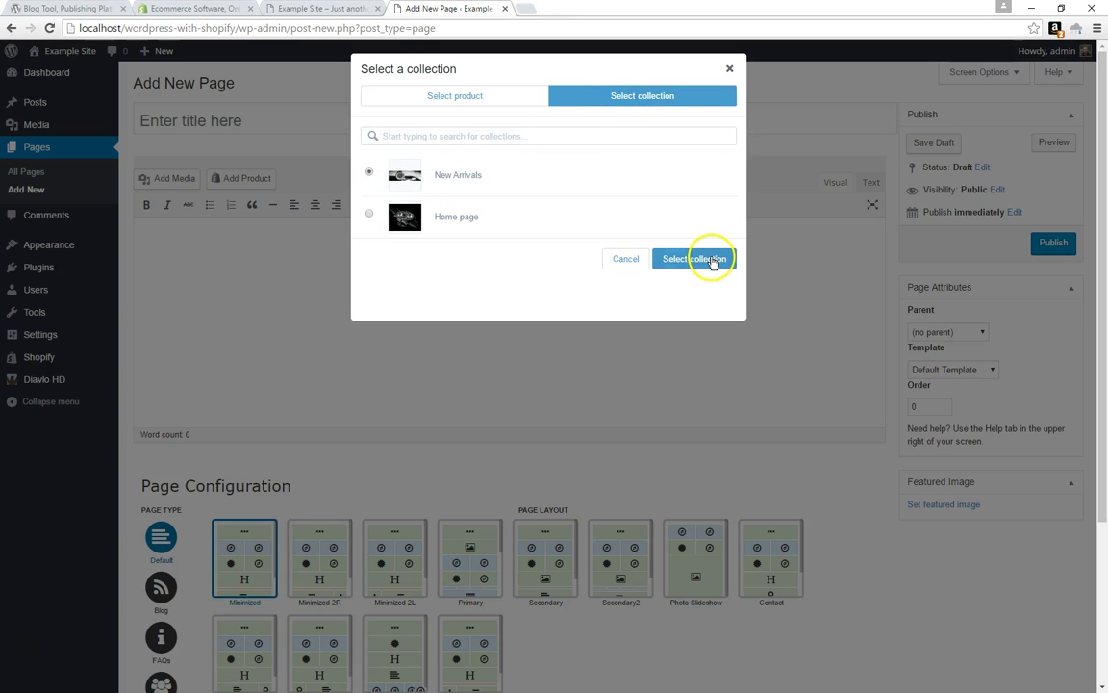
left_click(712, 262)
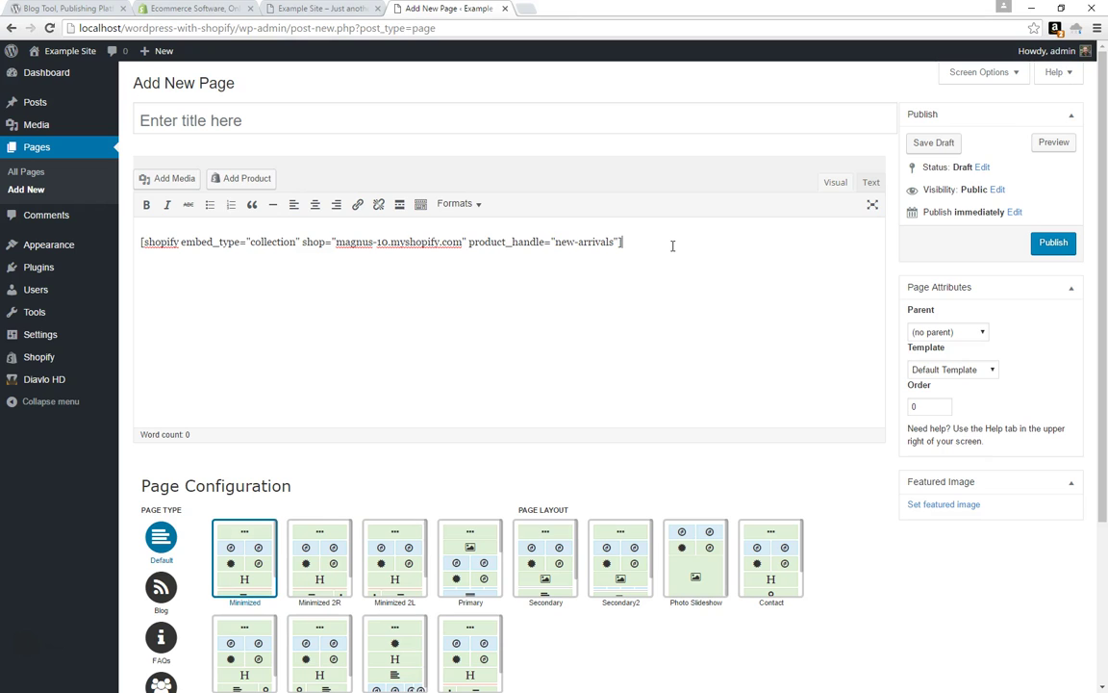
- Title the page 'Catalog' and publish it
left_click(382, 121)
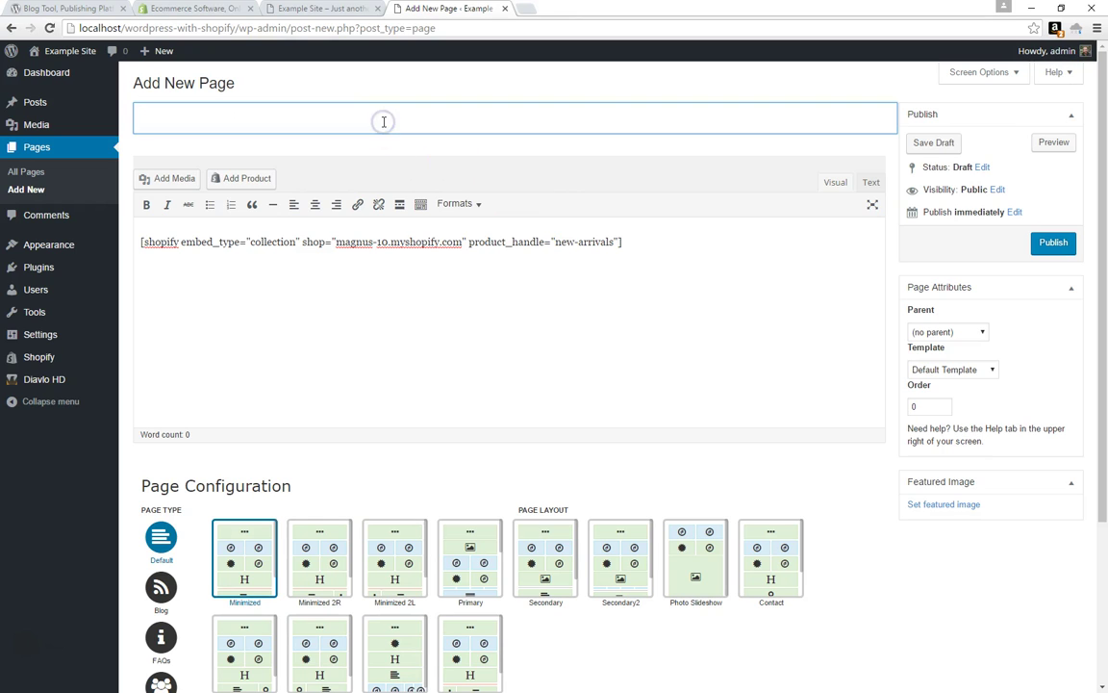
type("Catalog")
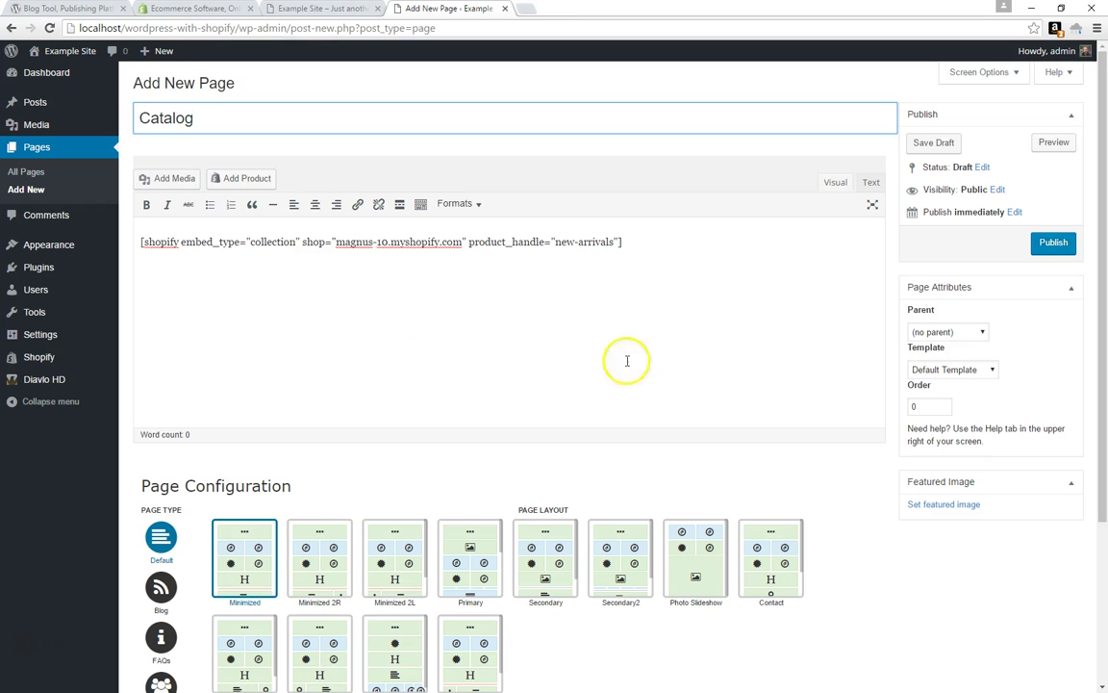
left_click(1051, 243)
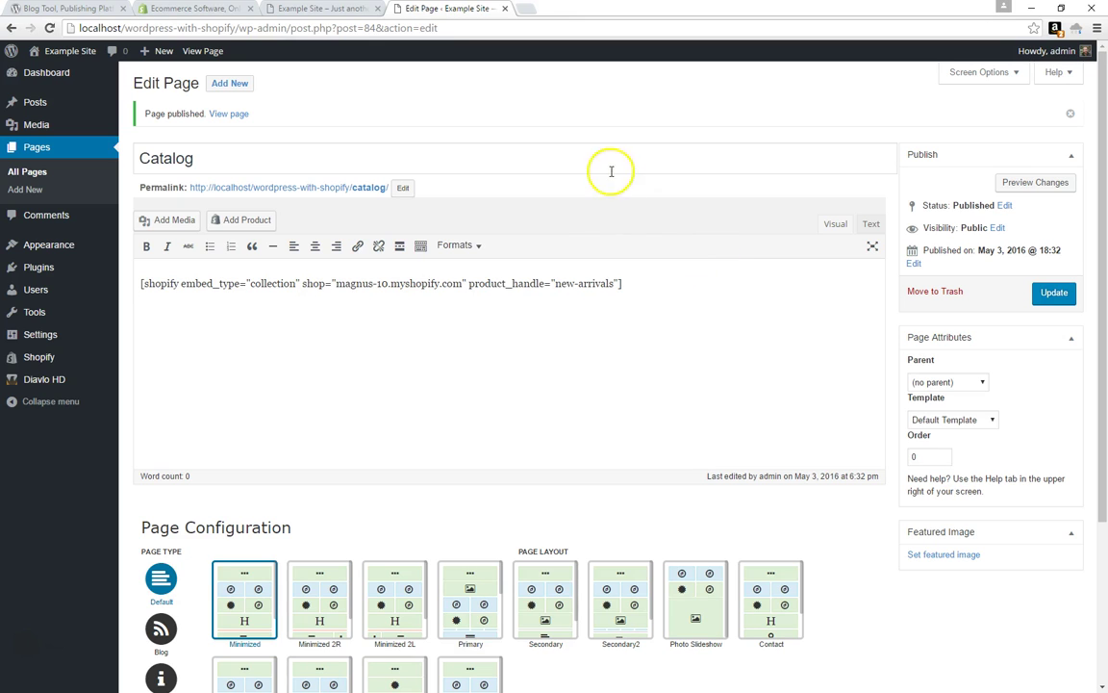
- Open the published Catalog page's permalink in a new browser tab
triple_click(371, 192)
right_click(371, 191)
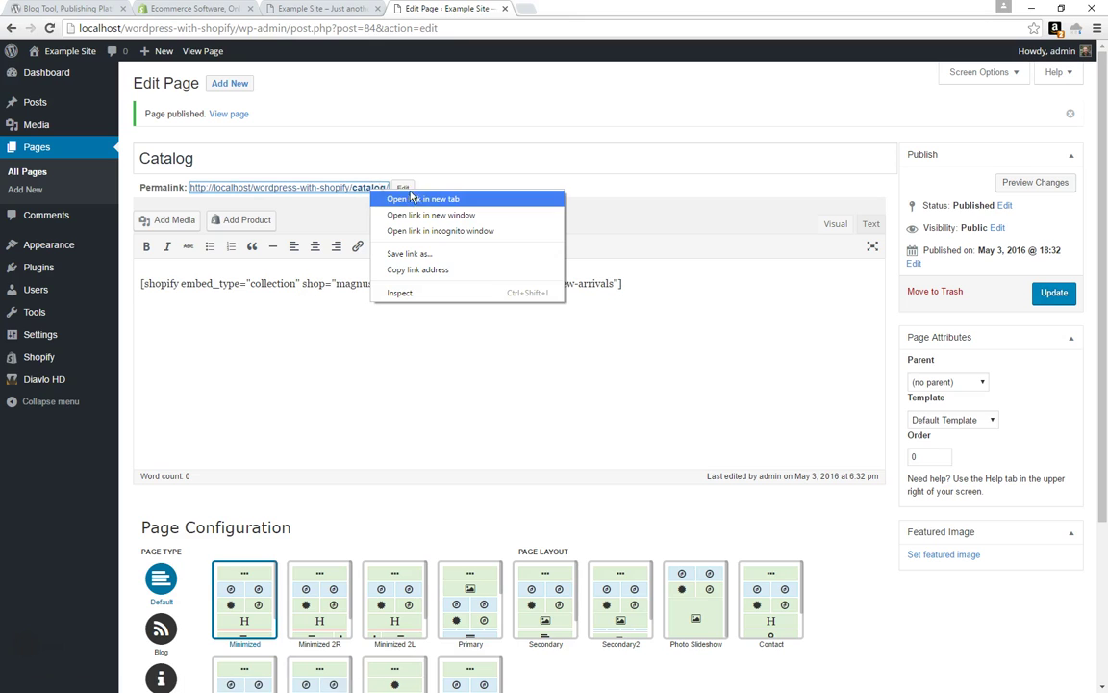
left_click(416, 200)
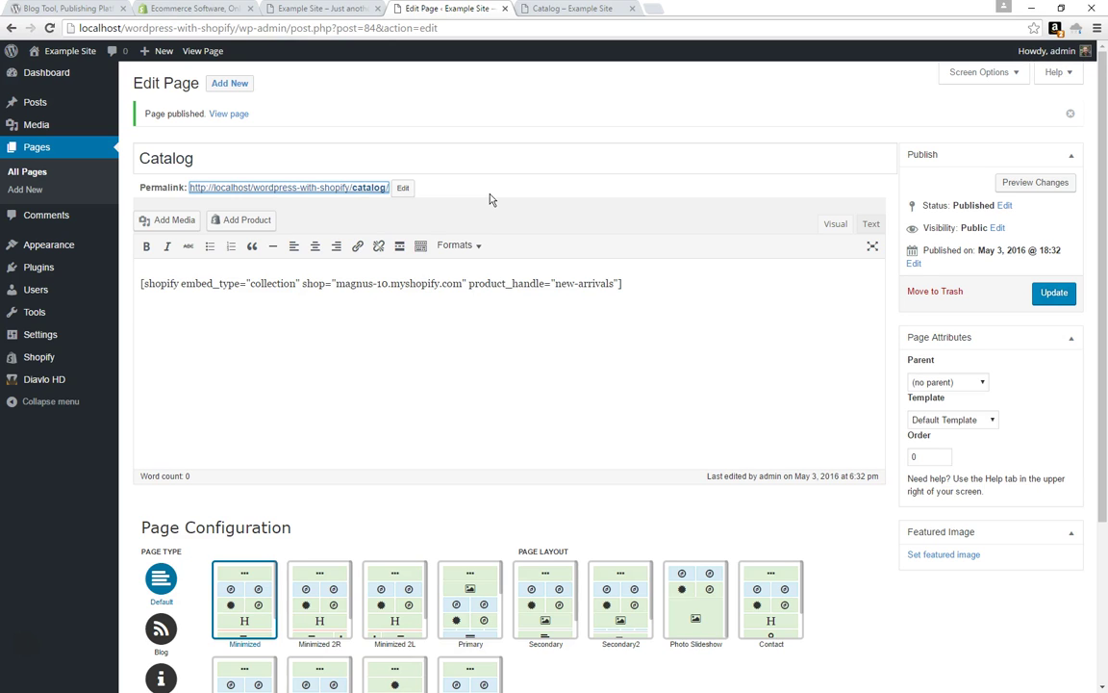
left_click(594, 12)
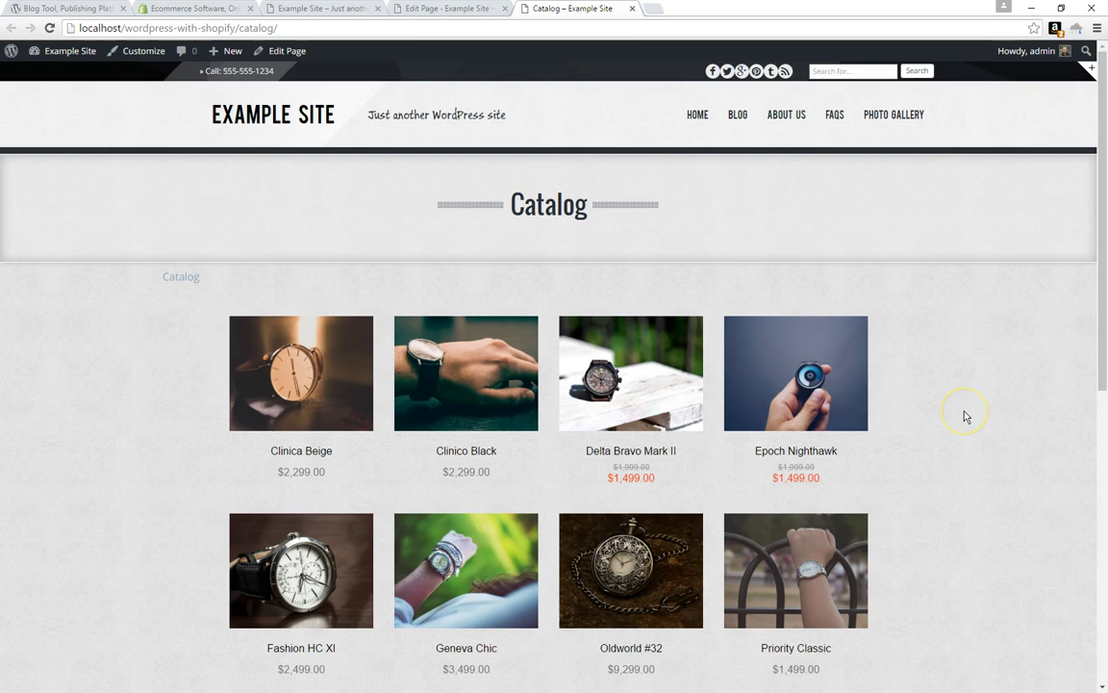
scroll(960, 409, "down", 1)
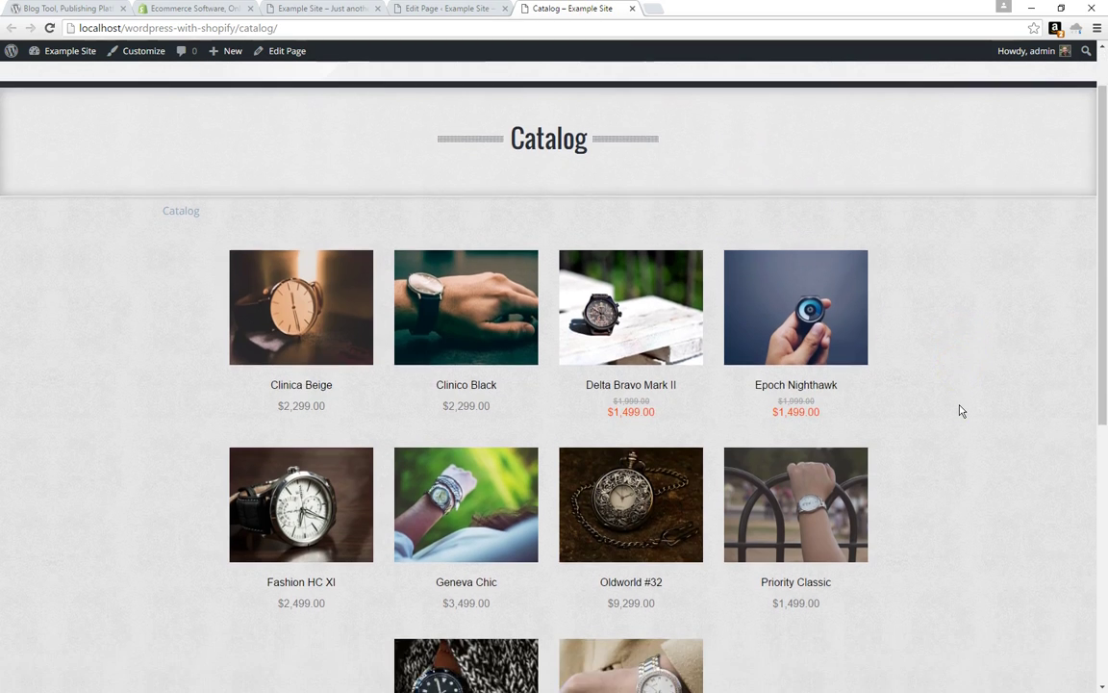
scroll(960, 411, "down", 1)
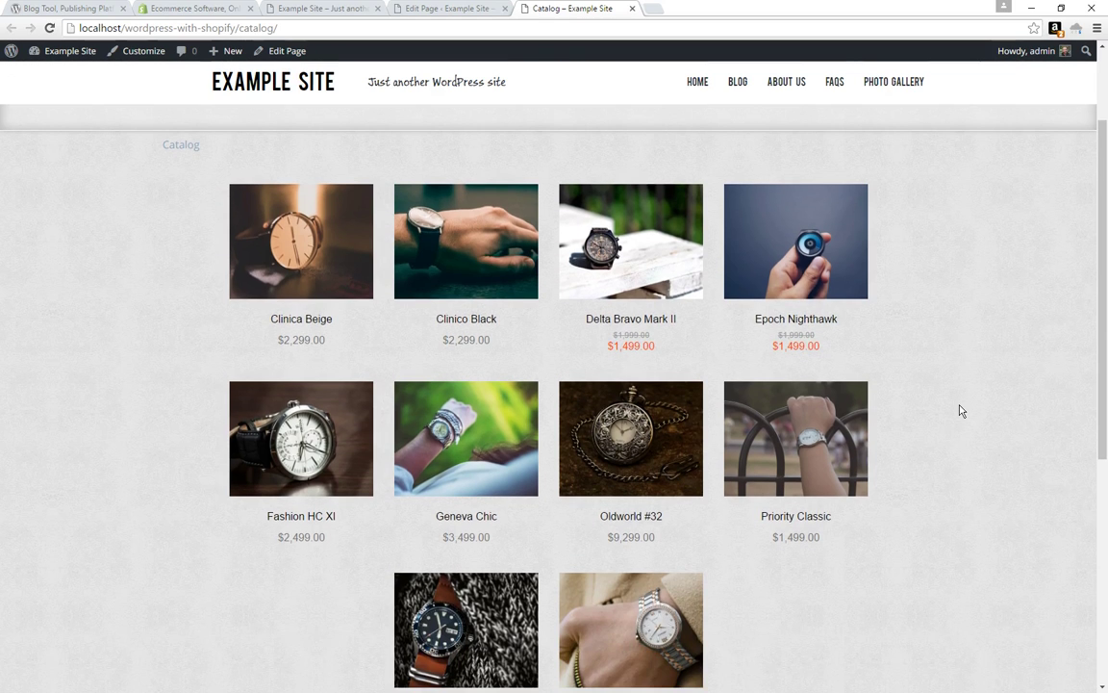
scroll(960, 410, "down", 1)
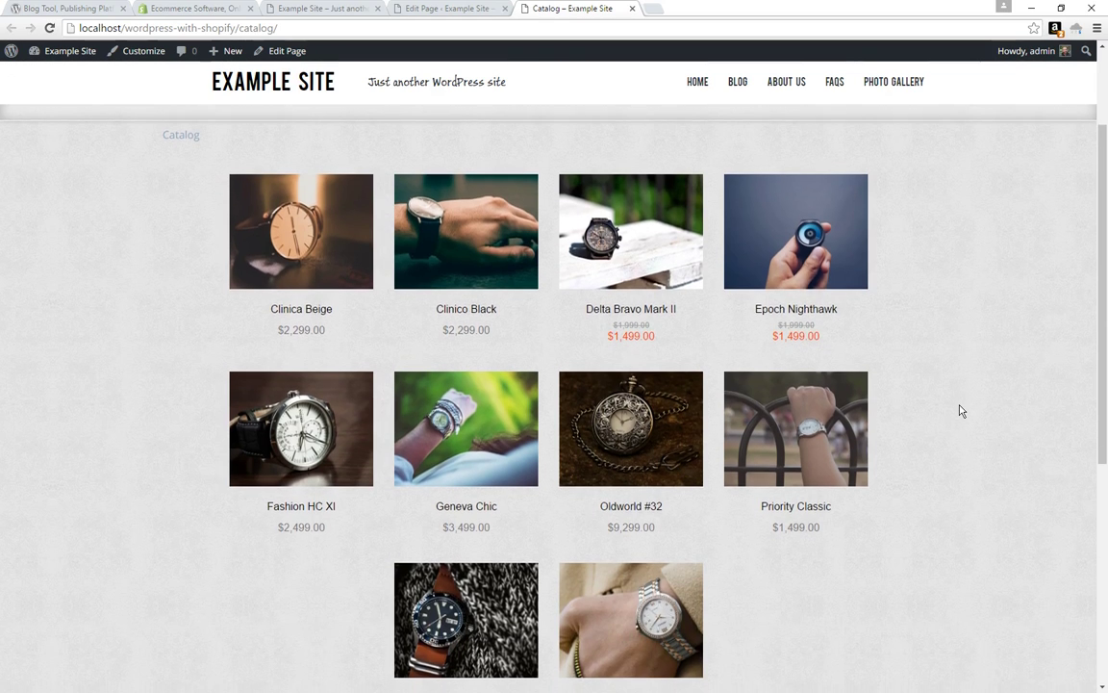
scroll(960, 410, "up", 2)
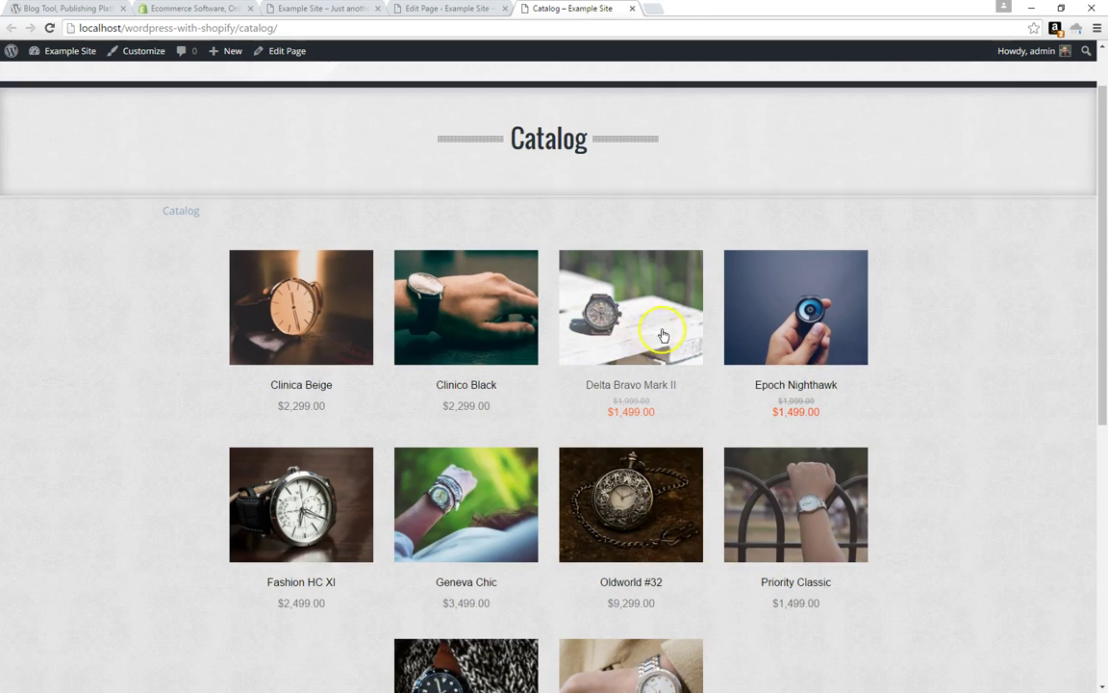
left_click(639, 489)
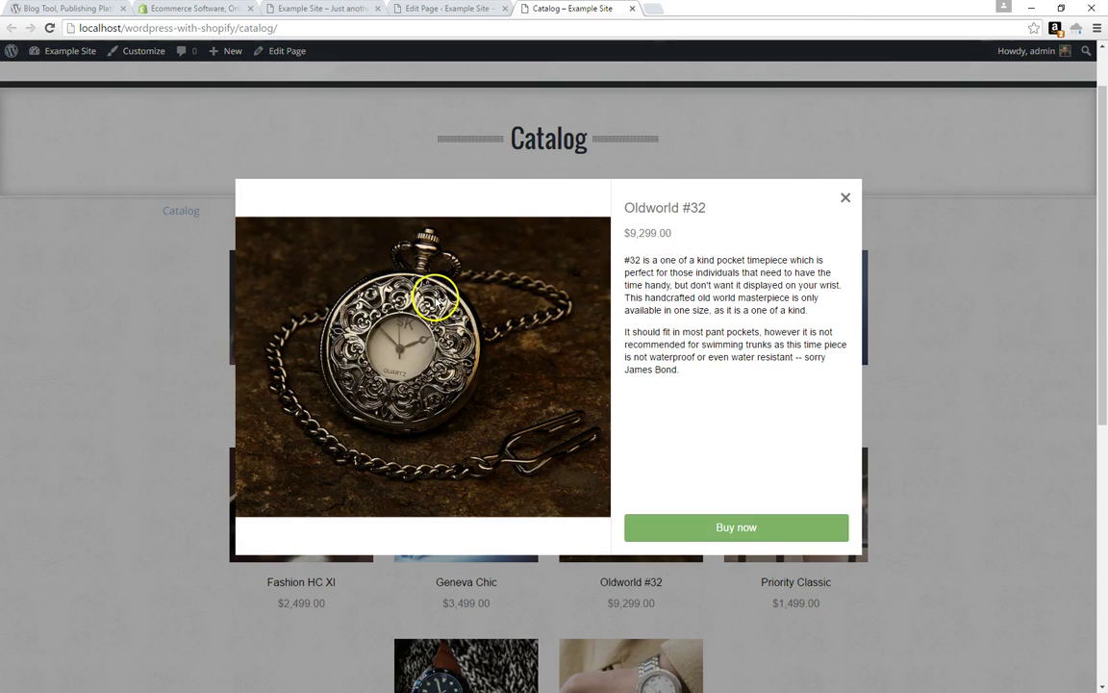
left_click(718, 530)
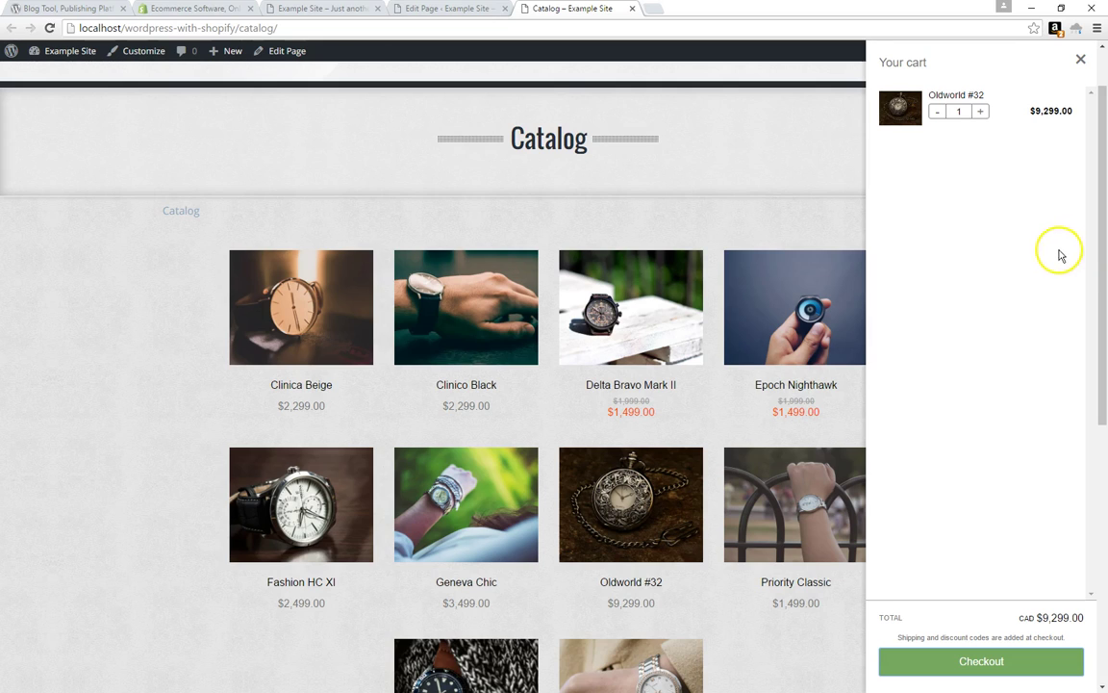
left_click(938, 115)
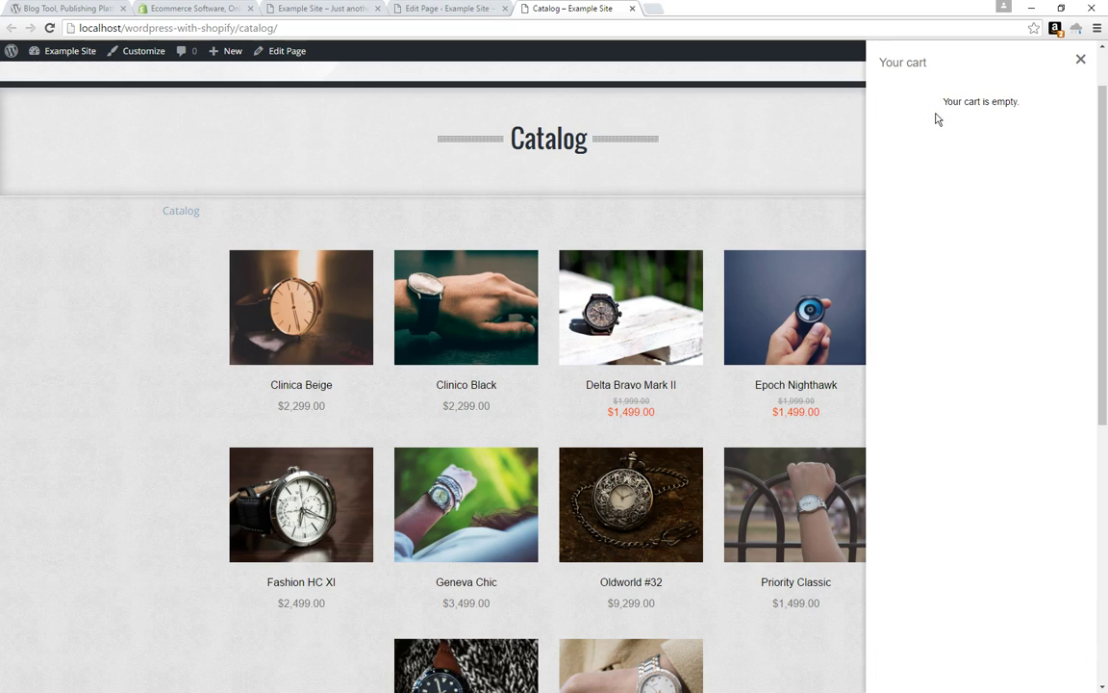
left_click(1080, 59)
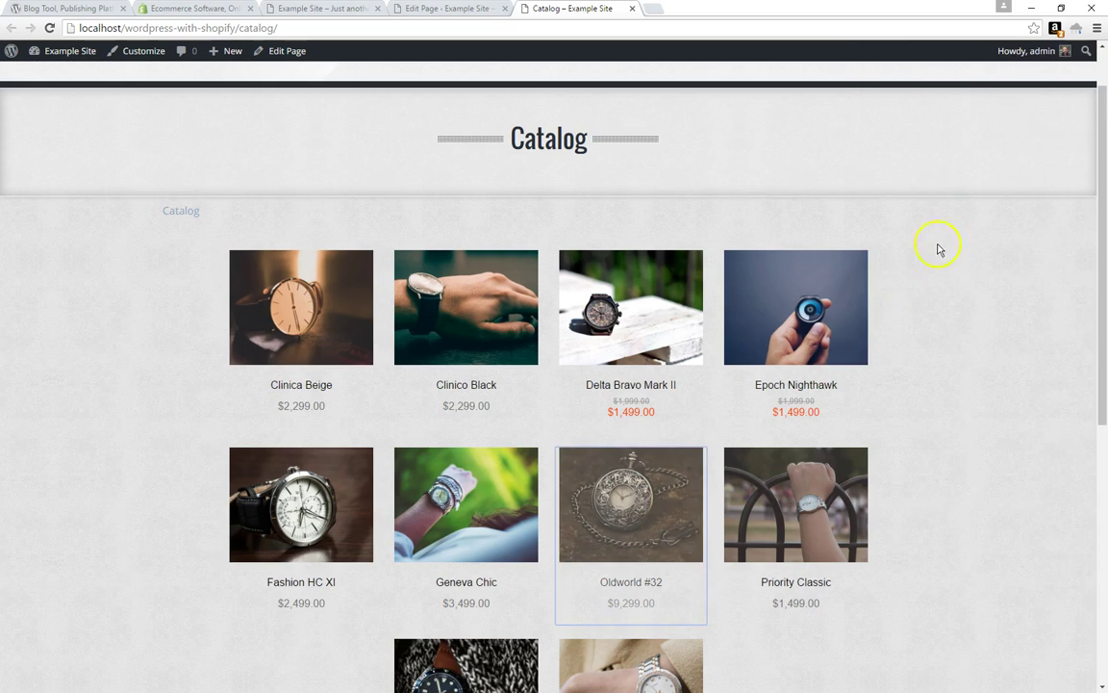
- Add an Epoch Nighthawk in size Medium to the cart from its product pop-up
left_click(824, 321)
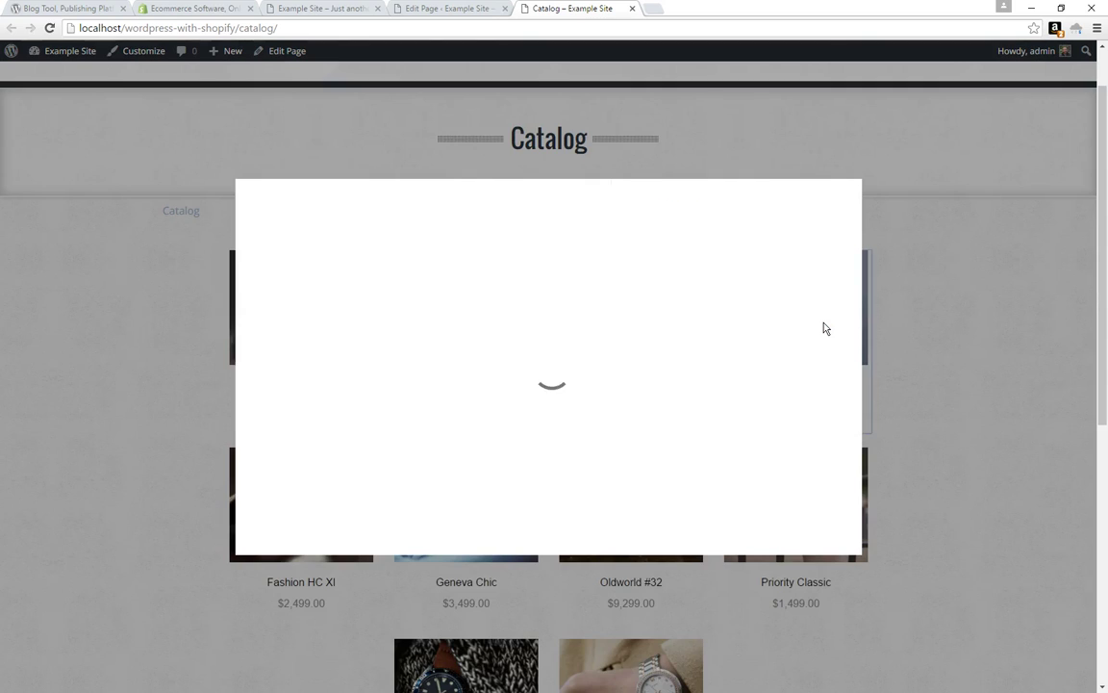
left_click(752, 276)
left_click(755, 264)
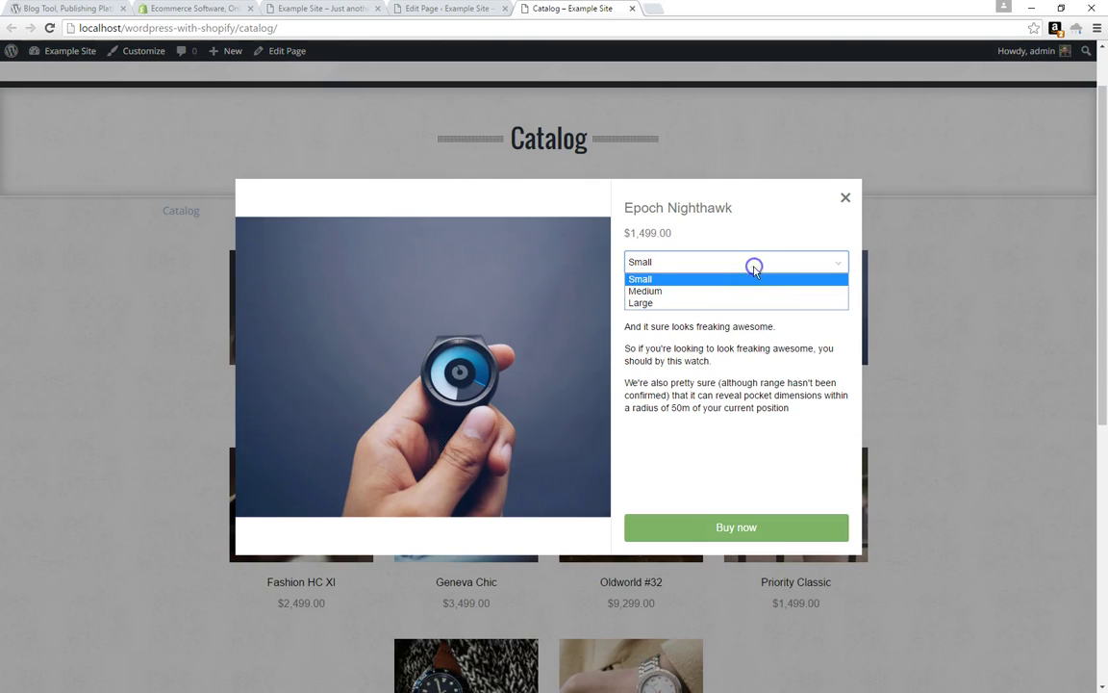
left_click(674, 290)
left_click(739, 523)
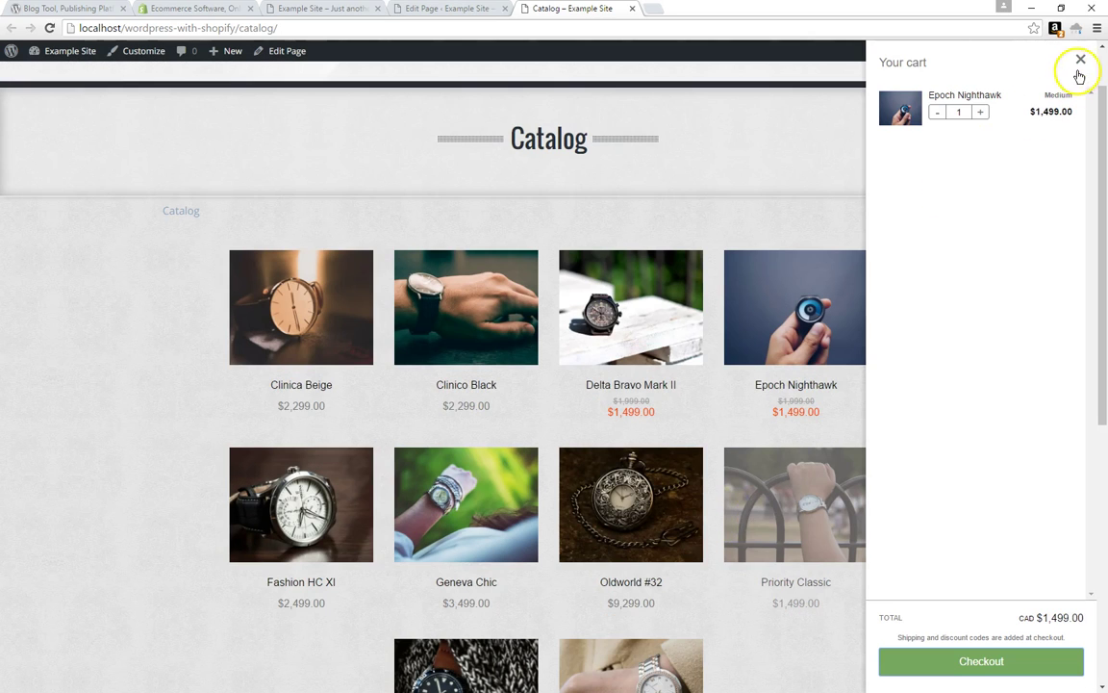
- Close the cart, then reopen it to confirm the Nighthawk at CAD $1,499.00
left_click(1080, 58)
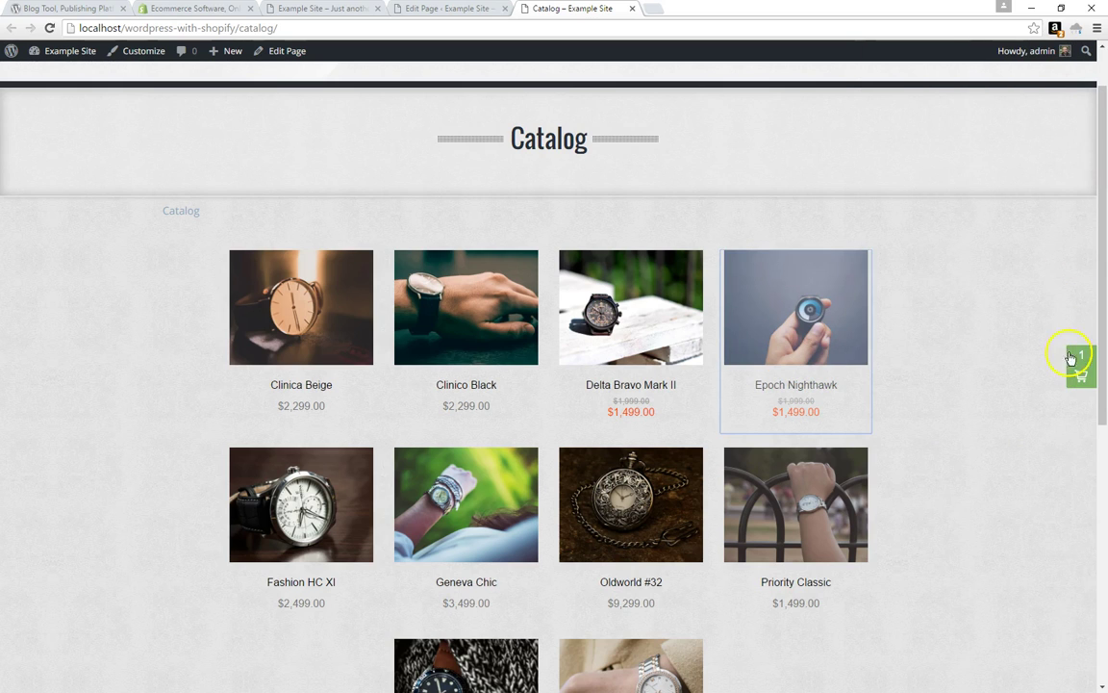
scroll(1034, 461, "down", 1)
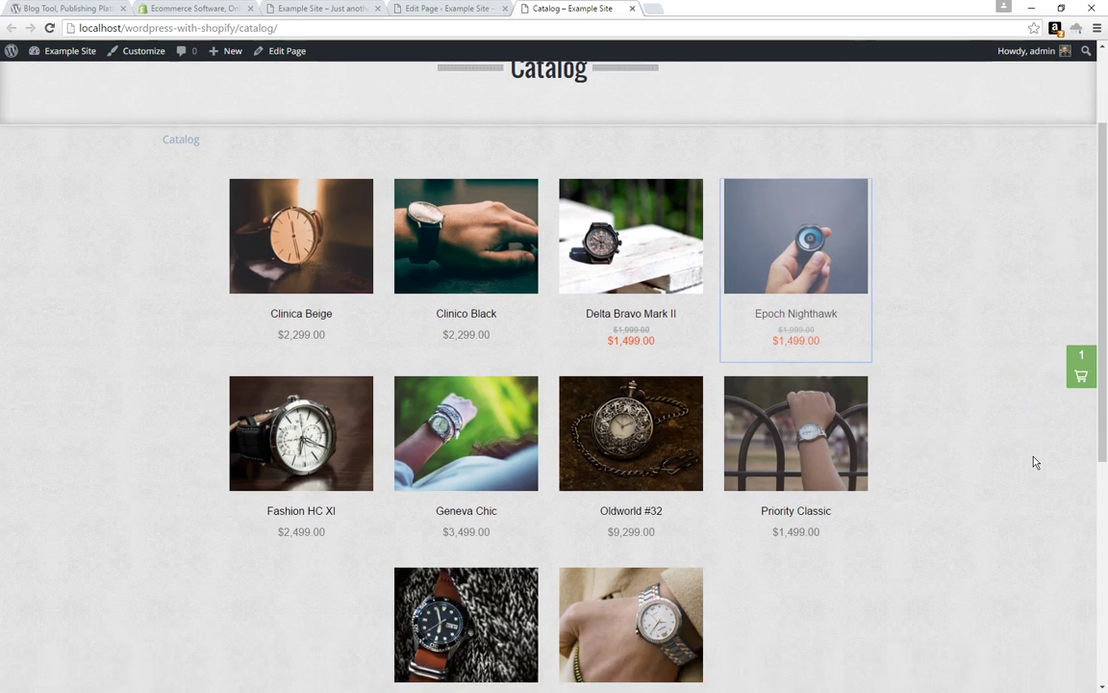
scroll(1051, 430, "up", 1)
left_click(1082, 371)
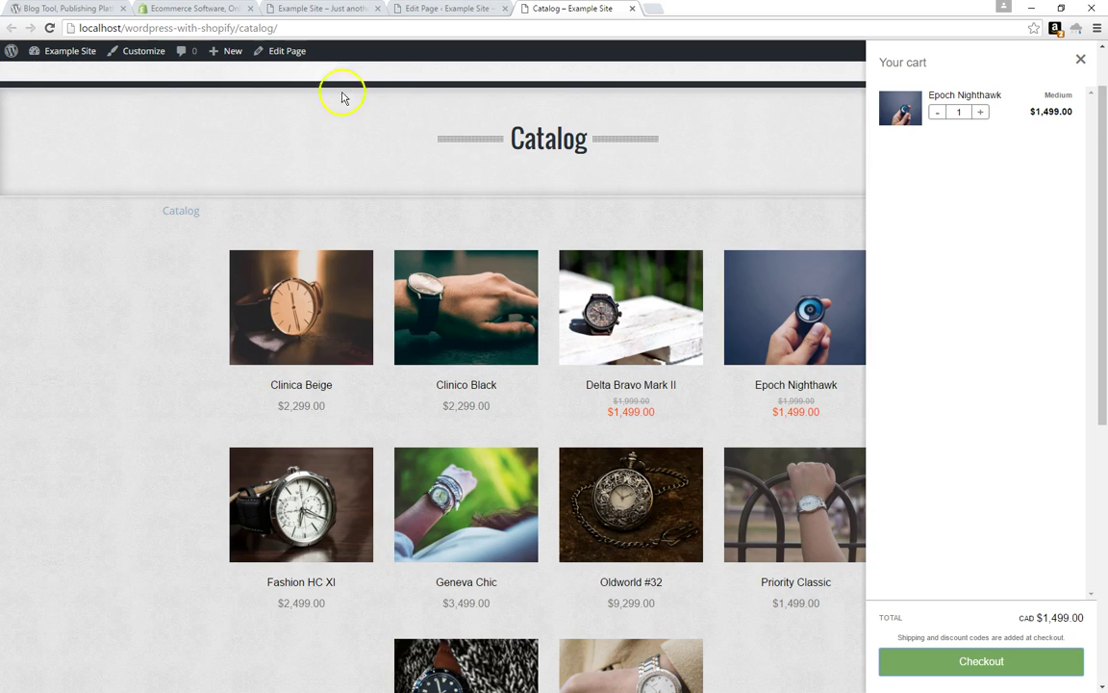
left_click(670, 169)
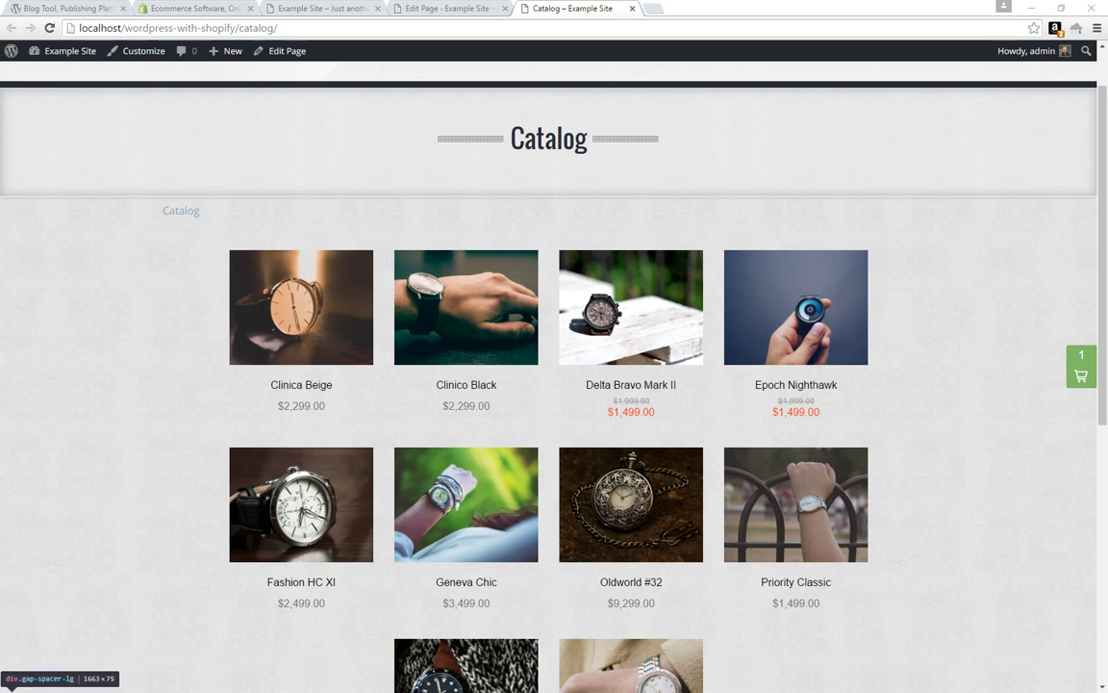
- Preview the catalog in Chrome device mode at tablet size, then as iPhone 6
key("ctrl+shift+m")
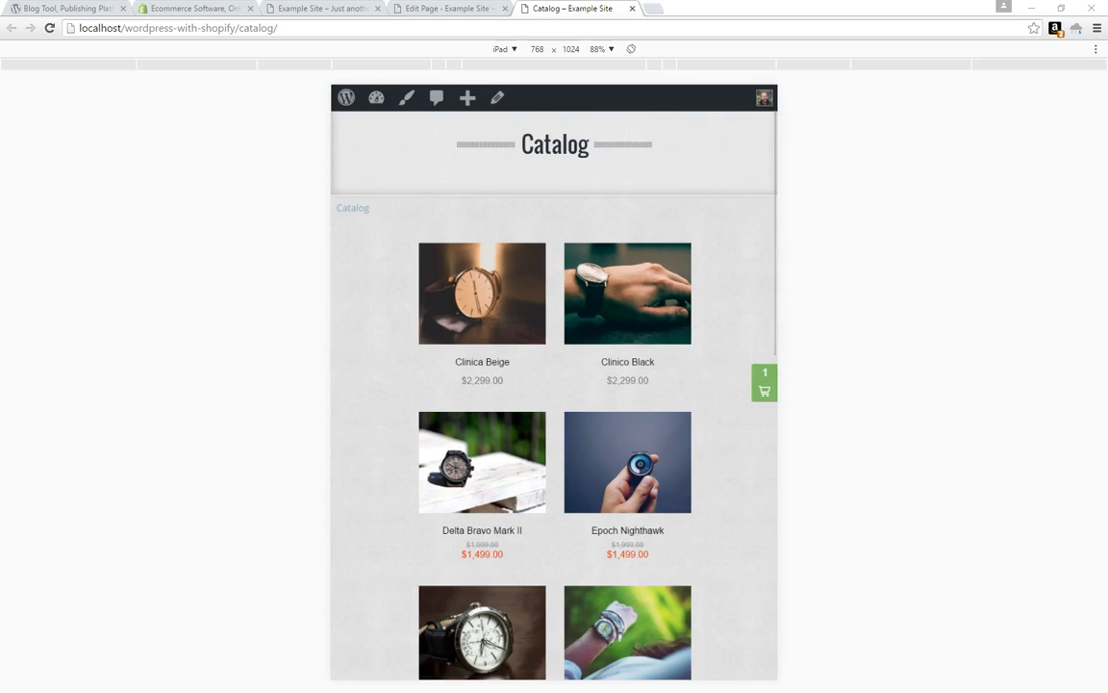
scroll(734, 455, "down", 1)
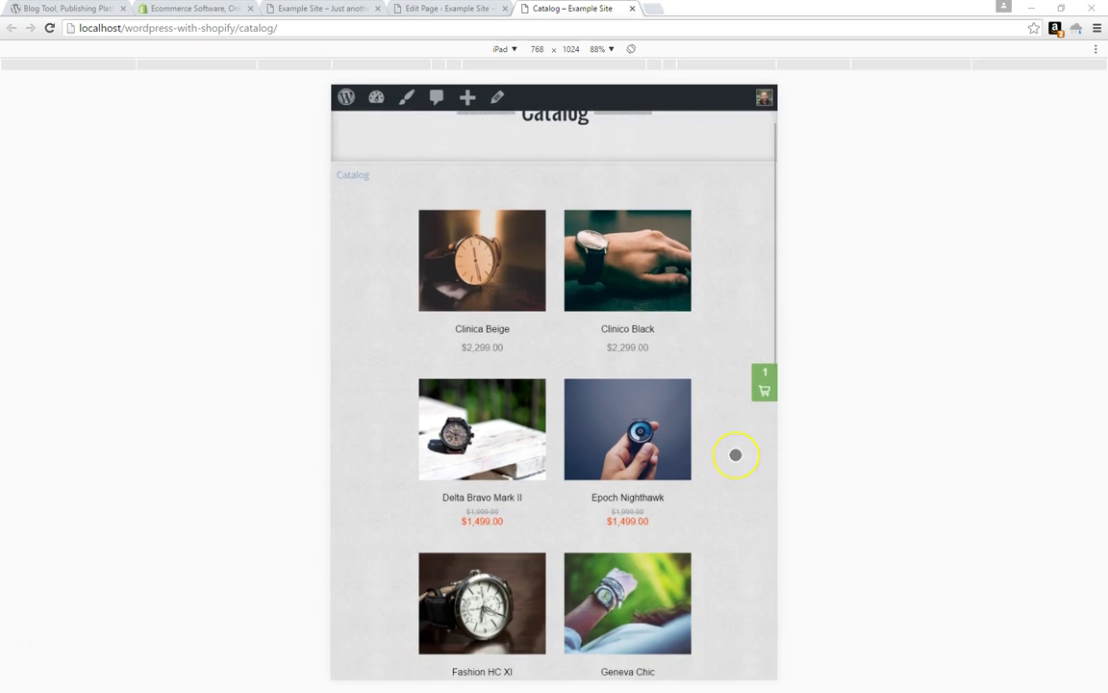
scroll(735, 454, "up", 3)
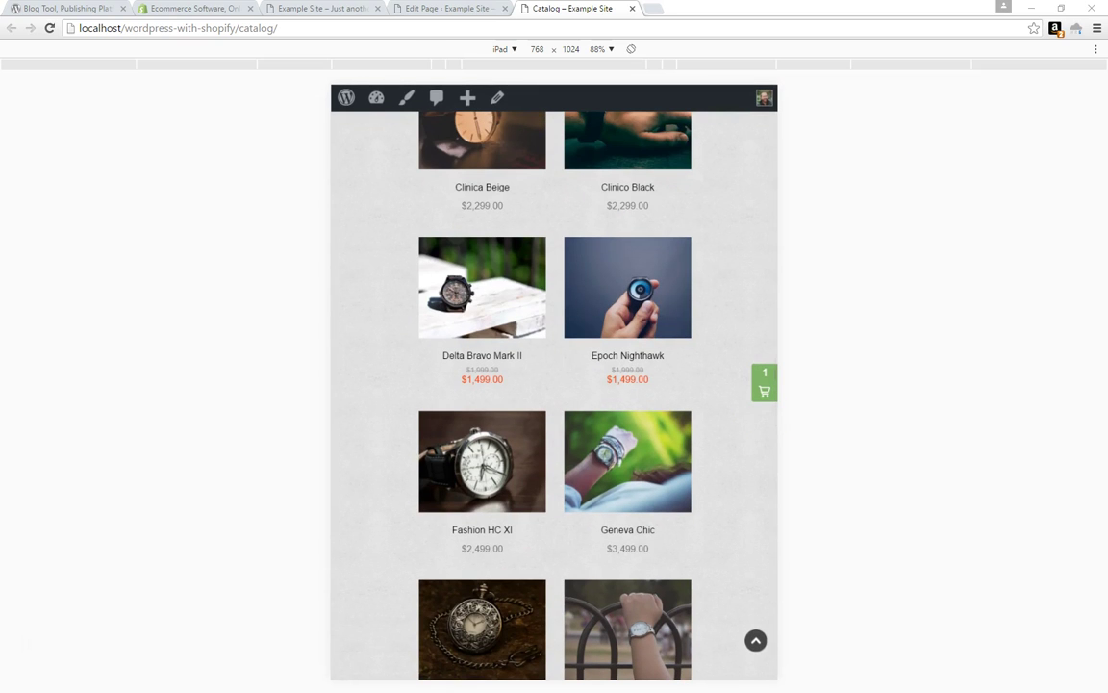
key("ctrl+shift+m")
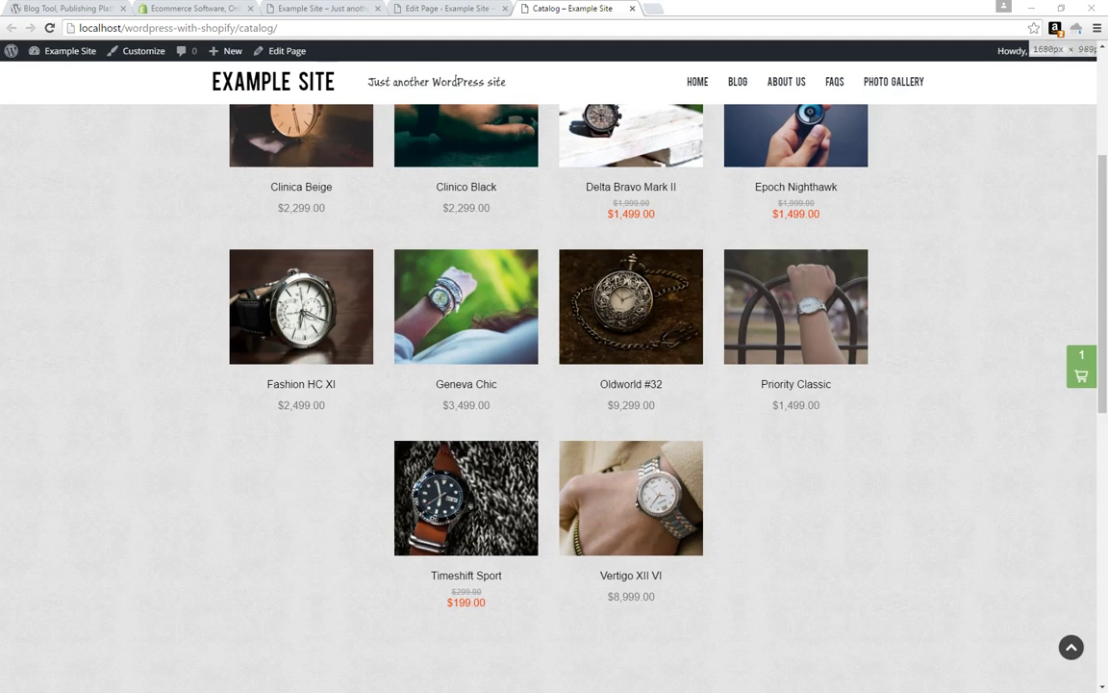
key("ctrl+shift+m")
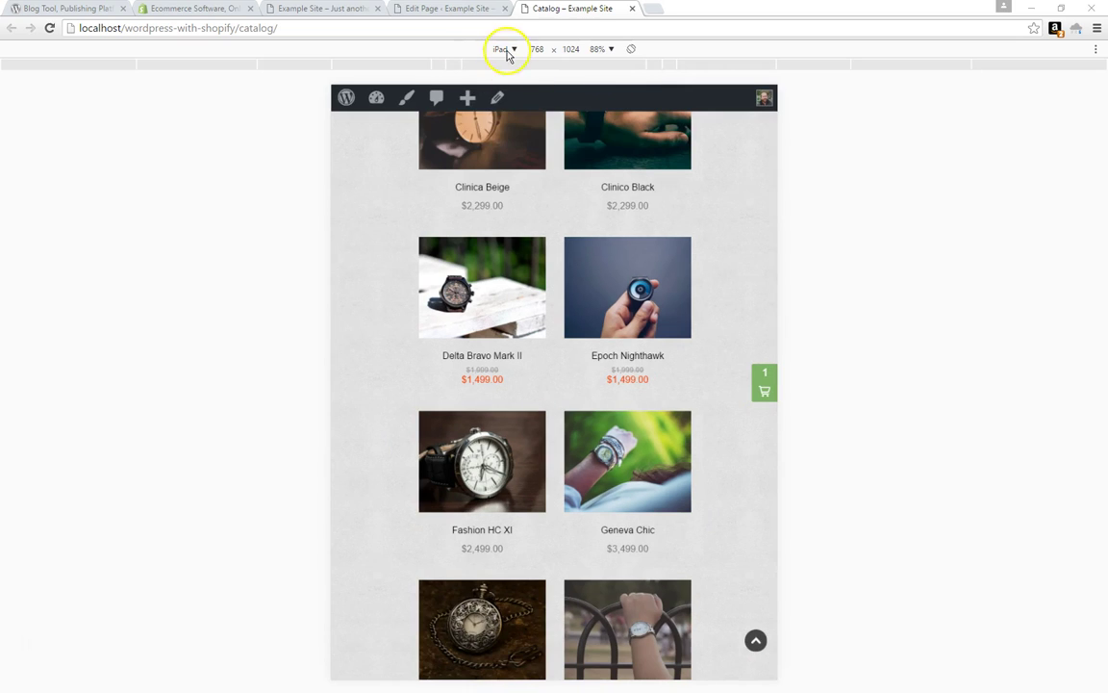
left_click(504, 49)
left_click(496, 154)
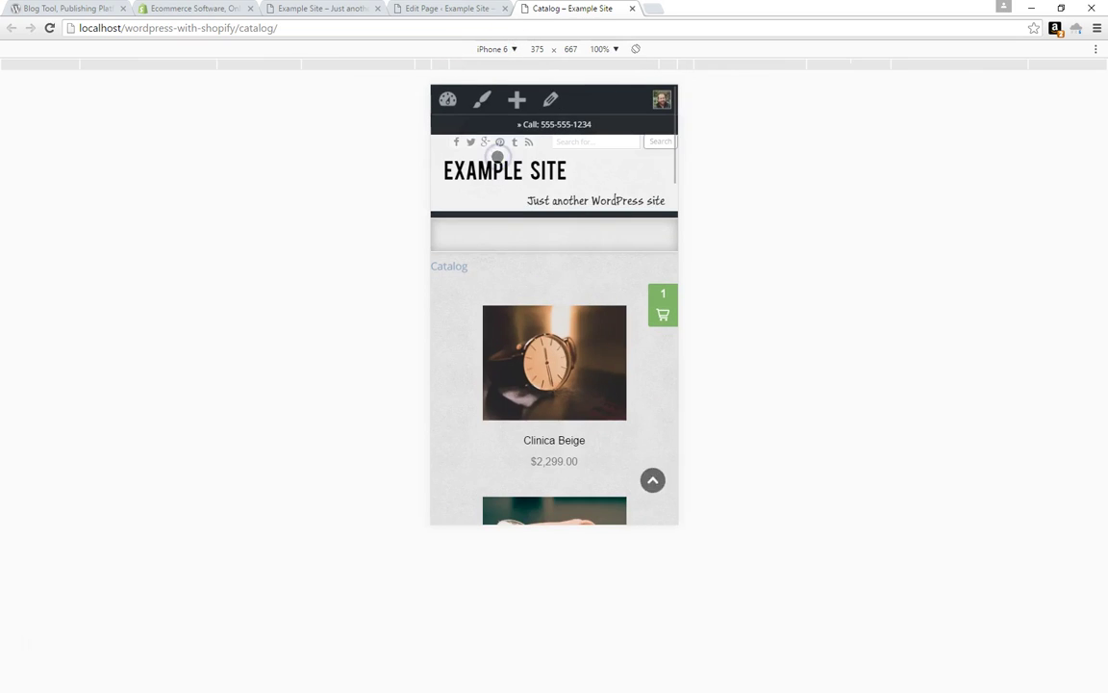
- Add a Medium Clinico Black to the cart, bringing the total to CAD $3,798.00
scroll(593, 375, "down", 3)
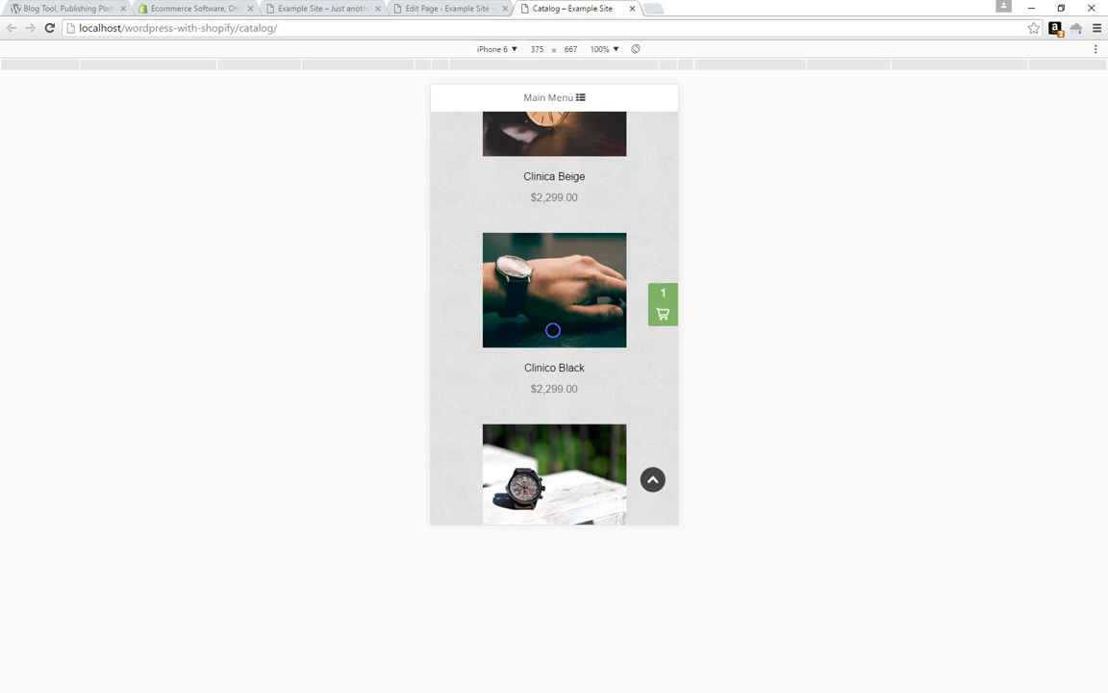
left_click(553, 330)
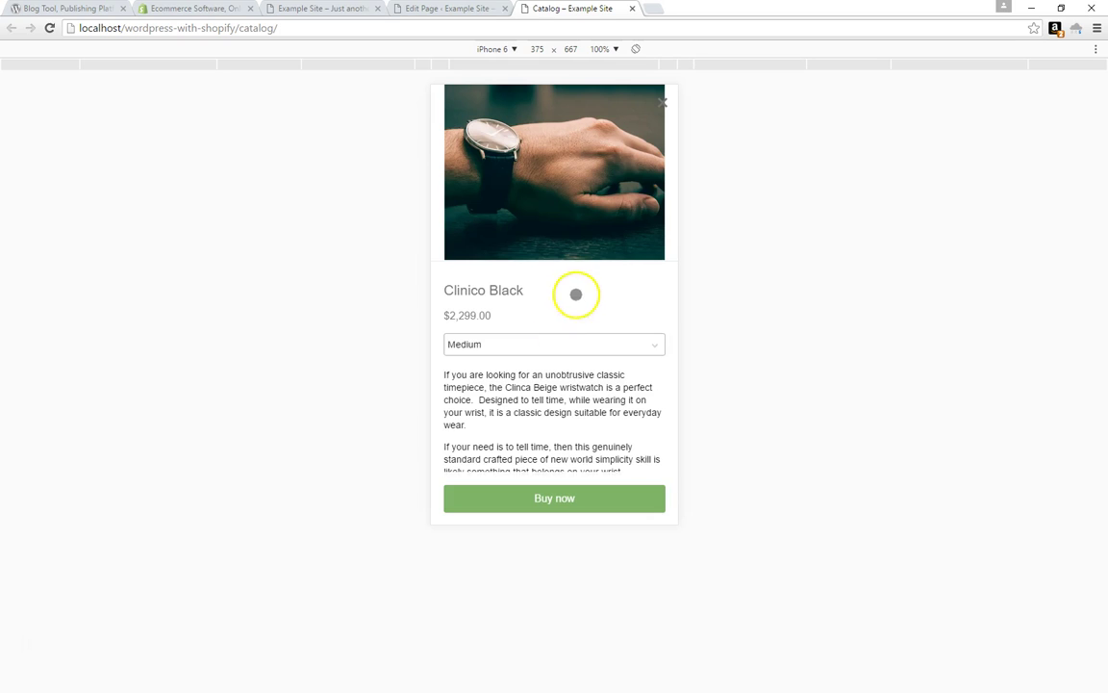
left_click_drag(576, 291, 586, 282)
left_click_drag(580, 334, 589, 363)
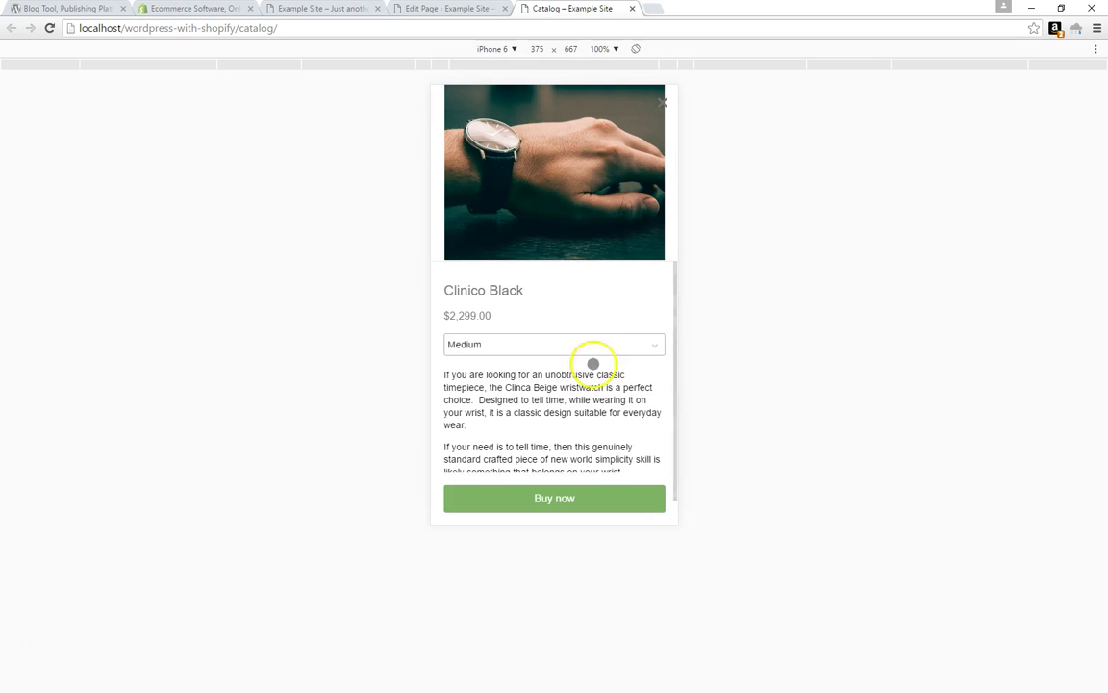
left_click(565, 499)
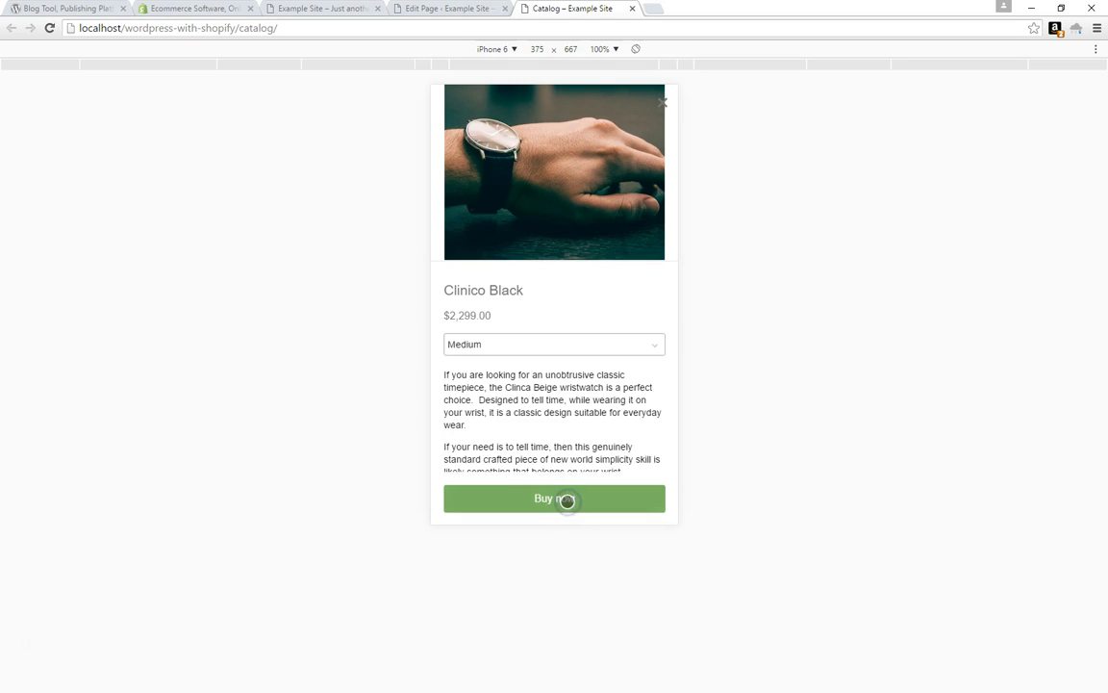
left_click_drag(580, 175, 570, 502)
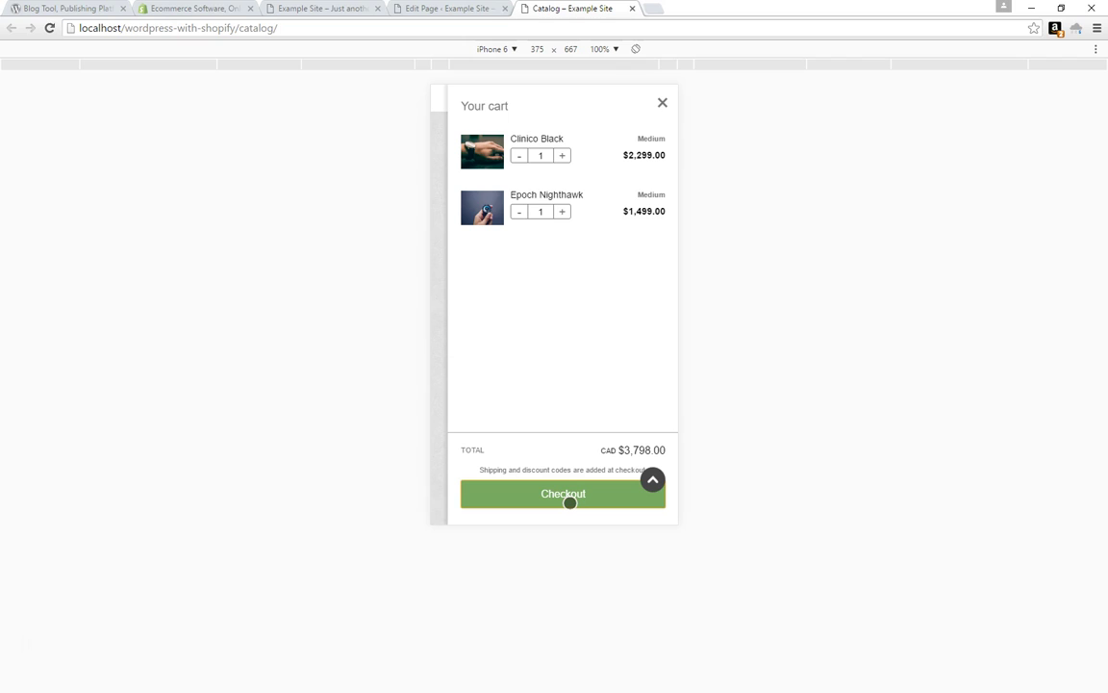